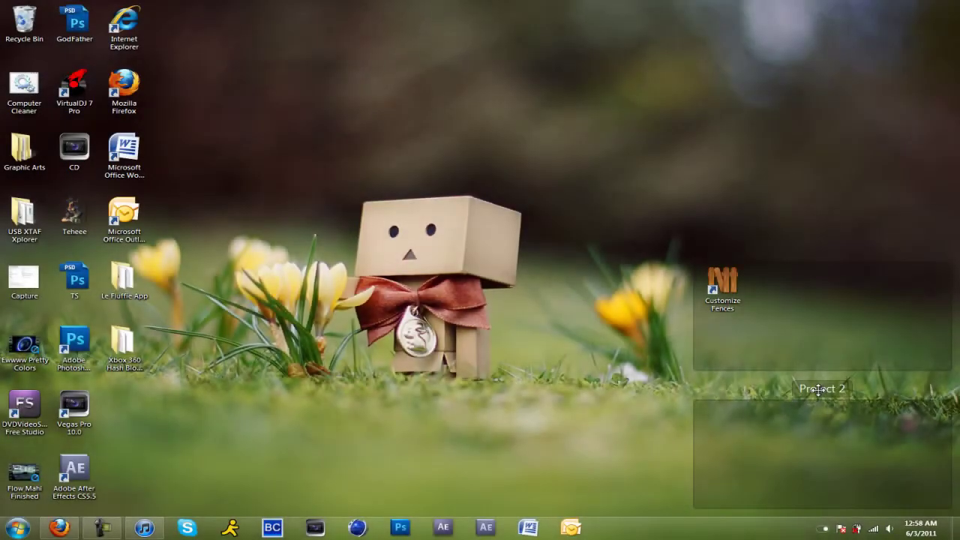
# Step: Rename the Project 2 fence as Microsoft Office
pyautogui.rightClick(817, 391)
pyautogui.rightClick(818, 395)
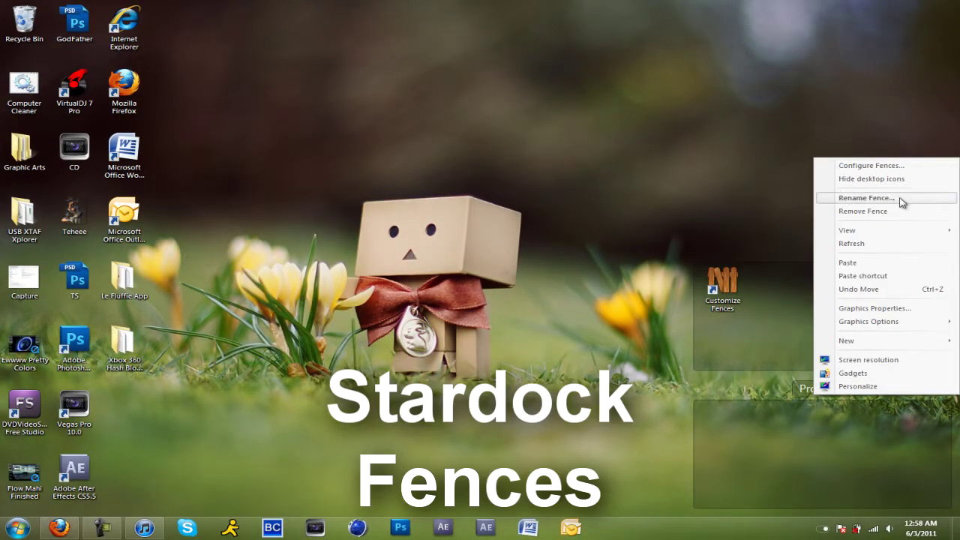
pyautogui.click(899, 200)
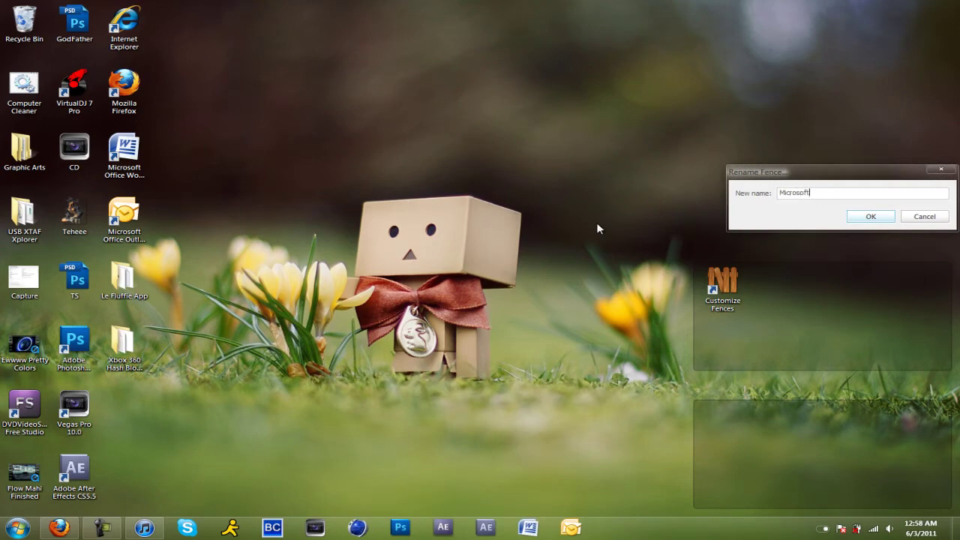
pyautogui.press('Return')
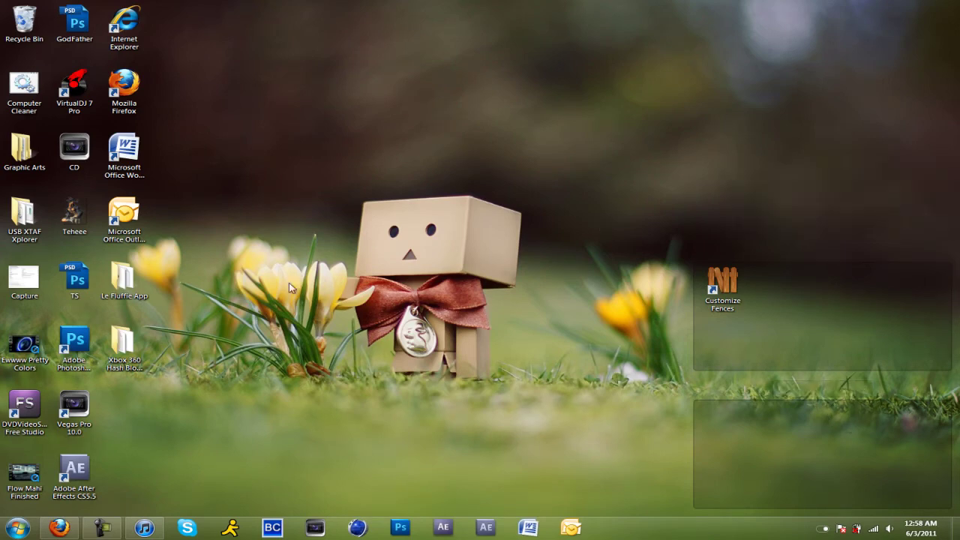
# Step: Put the Microsoft Outlook and Word shortcuts in the Microsoft Office fence and place that fence in the desktop's upper-right corner
pyautogui.moveTo(124, 217); pyautogui.dragTo(847, 438)
pyautogui.moveTo(124, 154); pyautogui.dragTo(783, 425)
pyautogui.moveTo(828, 390); pyautogui.dragTo(828, 12)
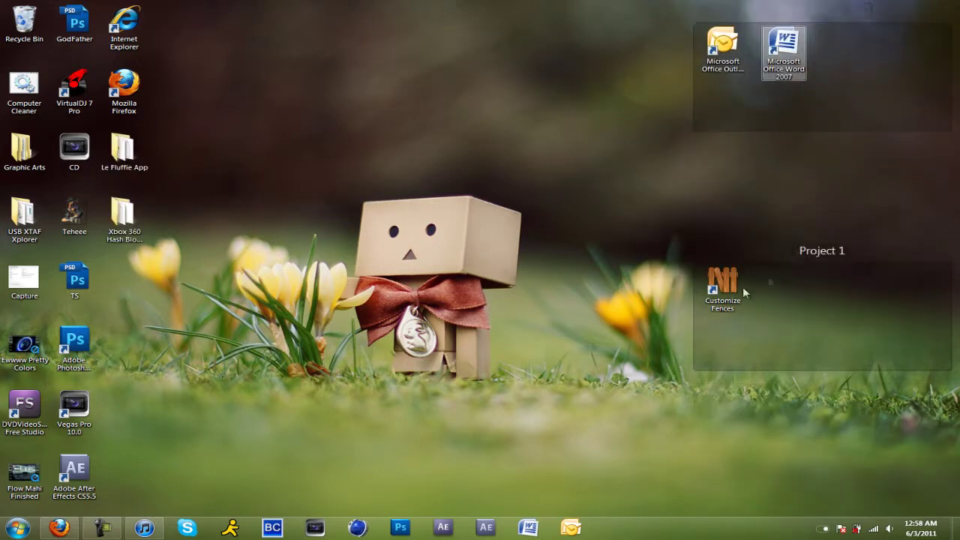
# Step: Delete the Customize Fences shortcut from the Project 1 fence
pyautogui.click(738, 289)
pyautogui.press('Delete')
pyautogui.press('Return')
# Step: Try to rename the Project 1 fence as Xbox Modding
pyautogui.rightClick(812, 254)
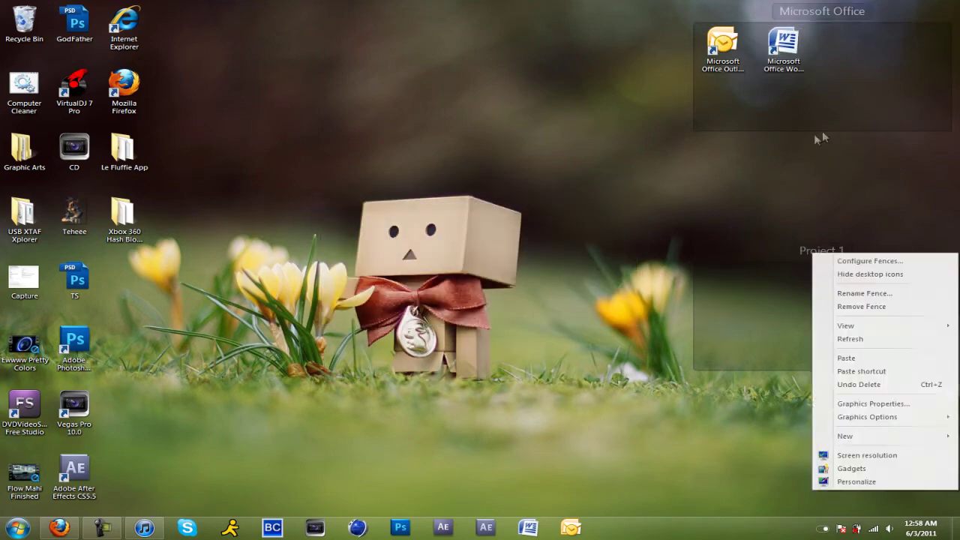
pyautogui.click(863, 293)
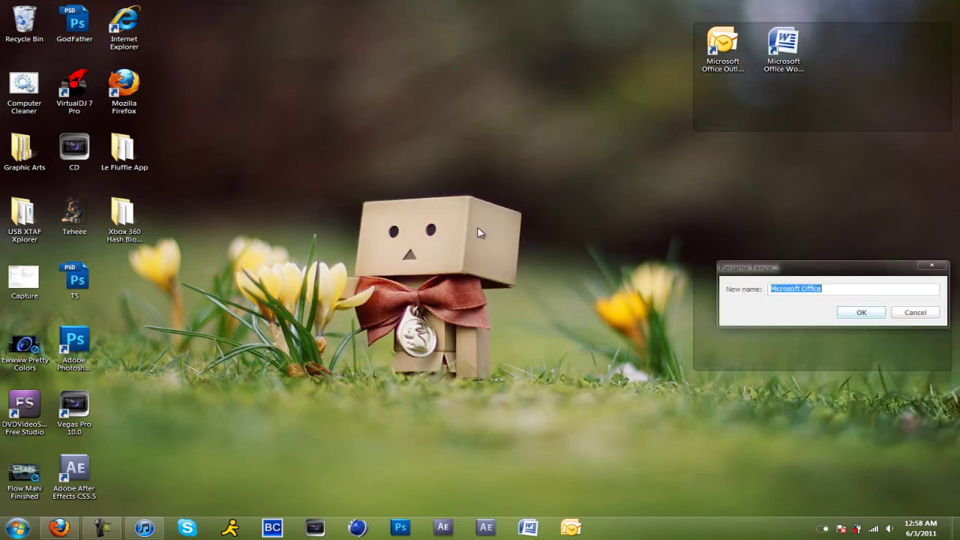
pyautogui.write('Xbox Modding')
pyautogui.press('Return')
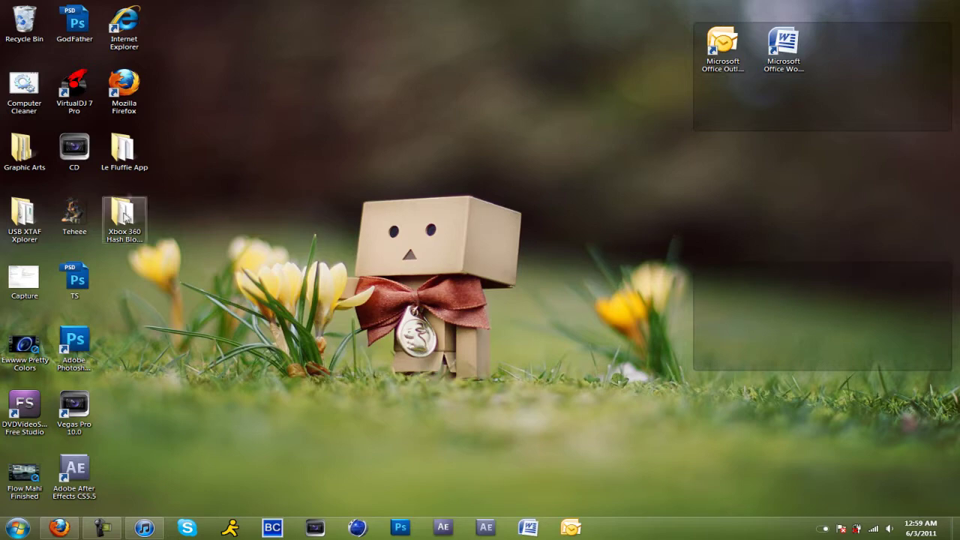
# Step: Move the Xbox 360 hash block, Le Fluffie App and USB XTAF Xplorer folders into the Project 1 fence
pyautogui.moveTo(123, 218); pyautogui.dragTo(804, 300)
pyautogui.moveTo(124, 147); pyautogui.dragTo(856, 297)
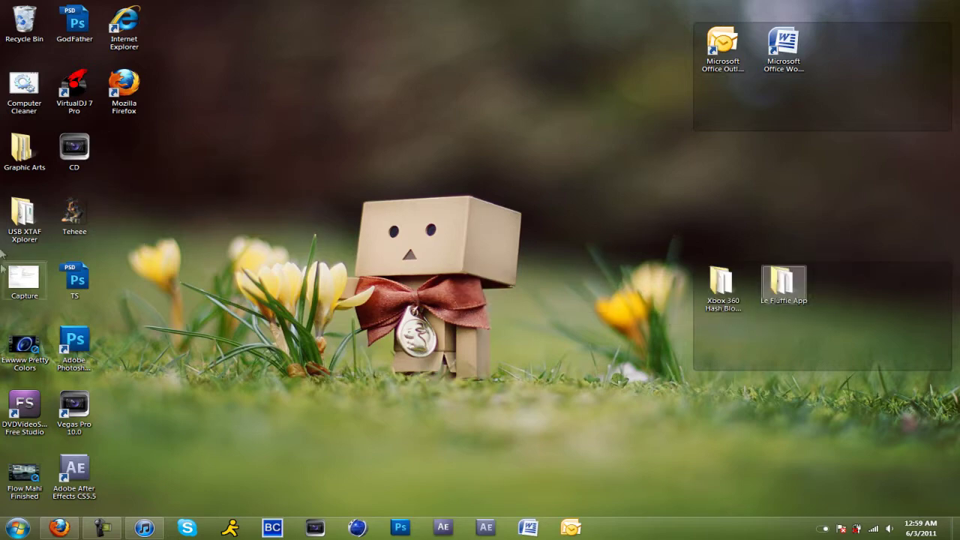
pyautogui.moveTo(24, 217); pyautogui.dragTo(841, 296)
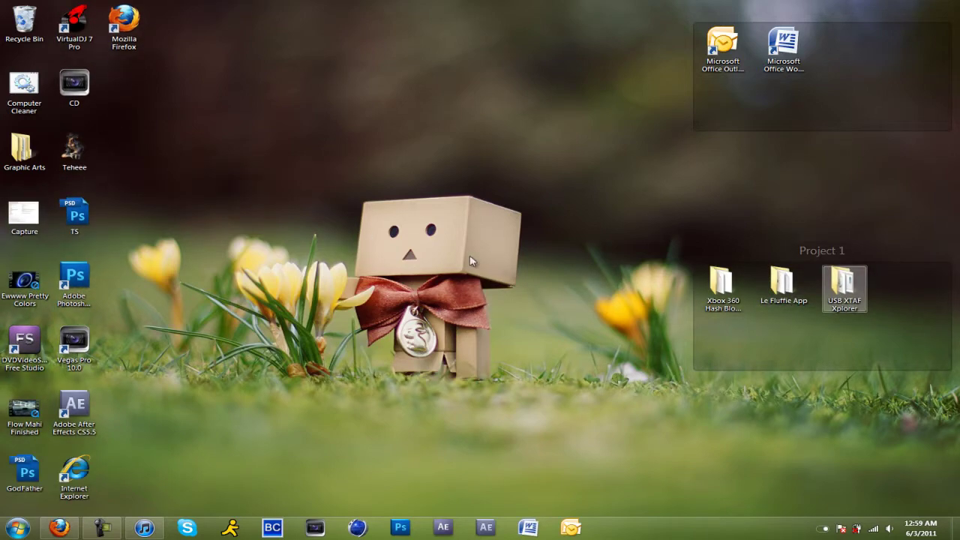
# Step: Rename the fence holding the three Xbox folders as Xbox Modding
pyautogui.rightClick(834, 264)
pyautogui.click(834, 294)
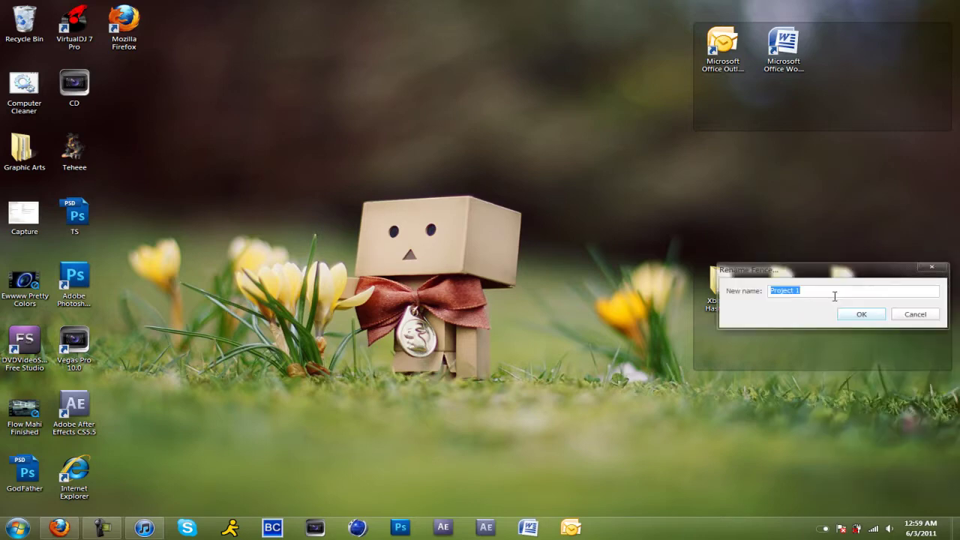
pyautogui.click(852, 315)
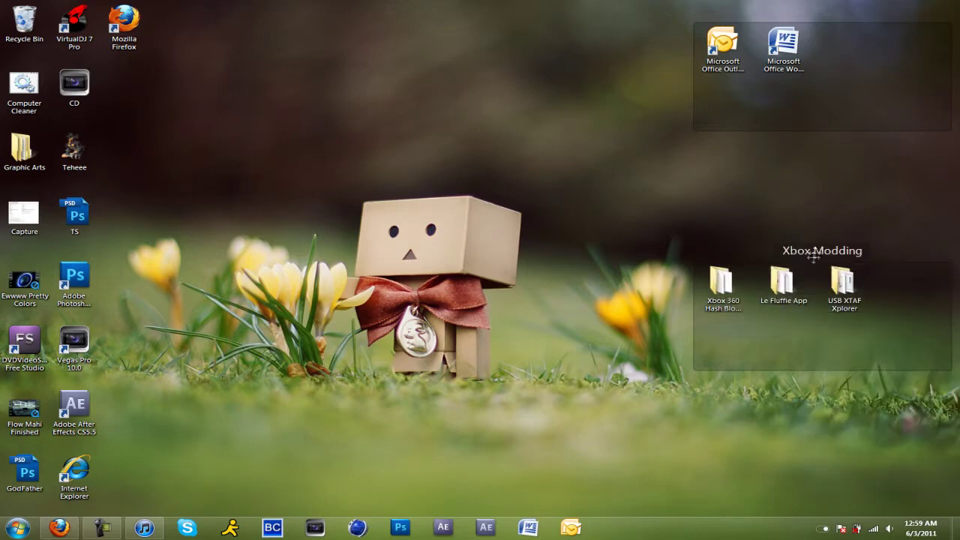
# Step: Create a Video Editing fence for the After Effects and Vegas Pro shortcuts and place it beside the Photo Editing fence
pyautogui.moveTo(387, 283)
pyautogui.moveTo(75, 283); pyautogui.dragTo(387, 283)
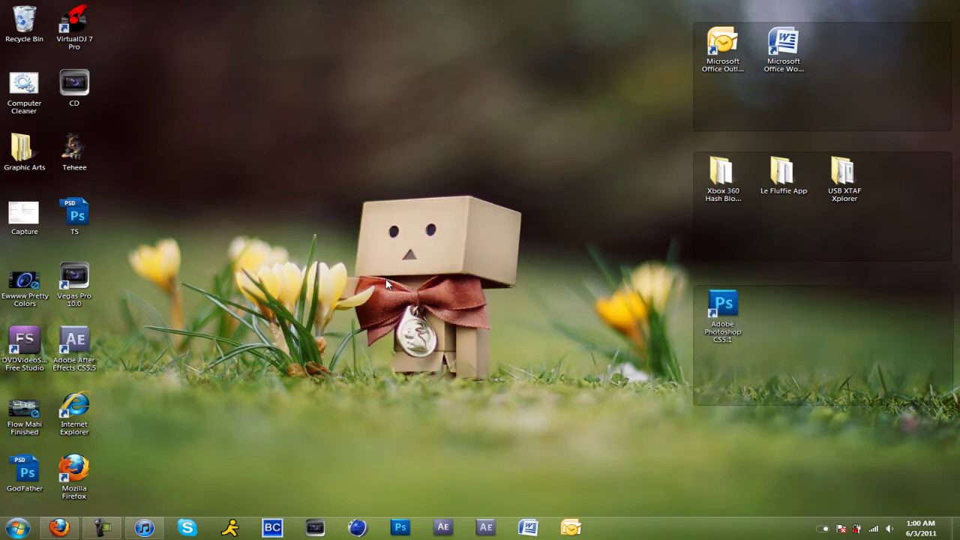
pyautogui.rightClick(477, 315)
pyautogui.click(495, 305)
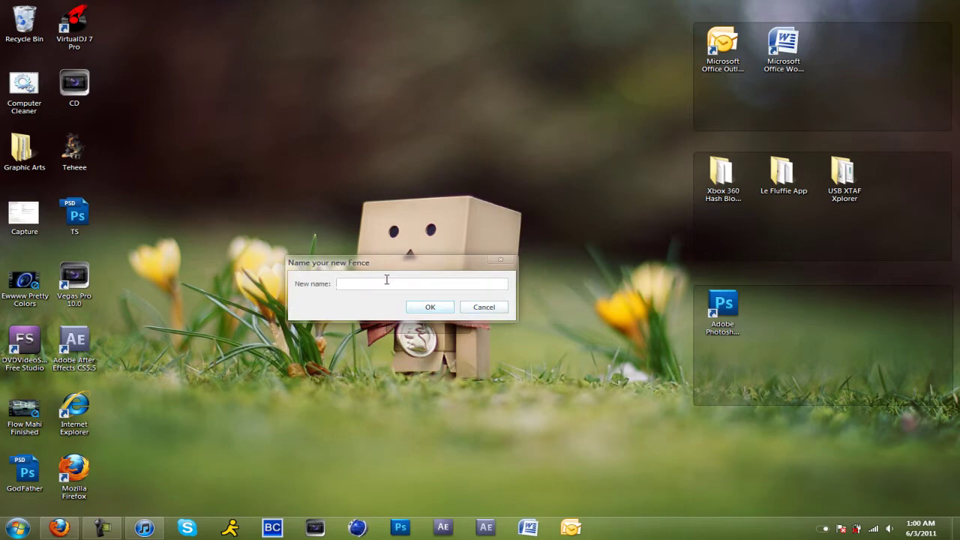
pyautogui.write('Video Editing')
pyautogui.press('Return')
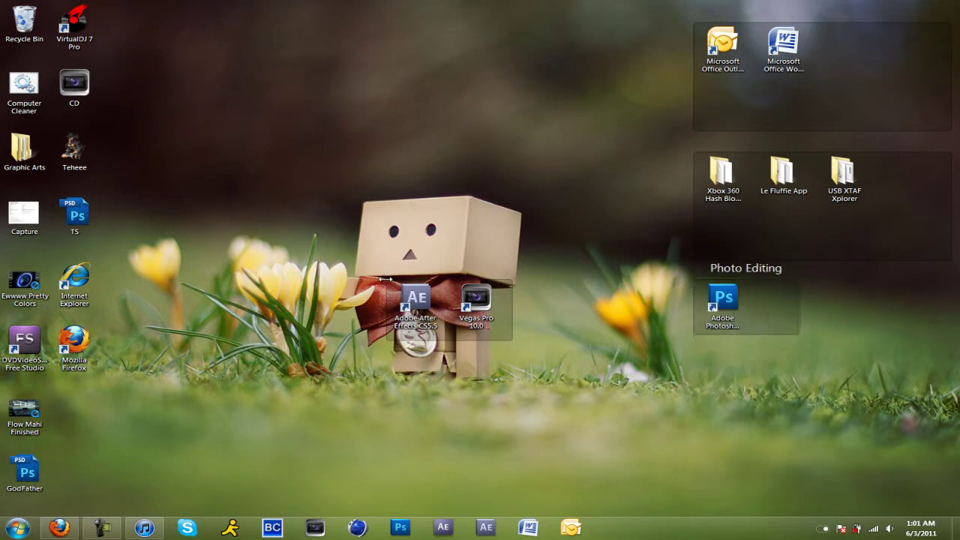
pyautogui.moveTo(385, 279); pyautogui.dragTo(815, 279)
# Step: Create an Internet fence, enlarge it to fit the Firefox and Internet Explorer shortcuts, and move it below the Photo Editing fence
pyautogui.moveTo(240, 321); pyautogui.dragTo(355, 378)
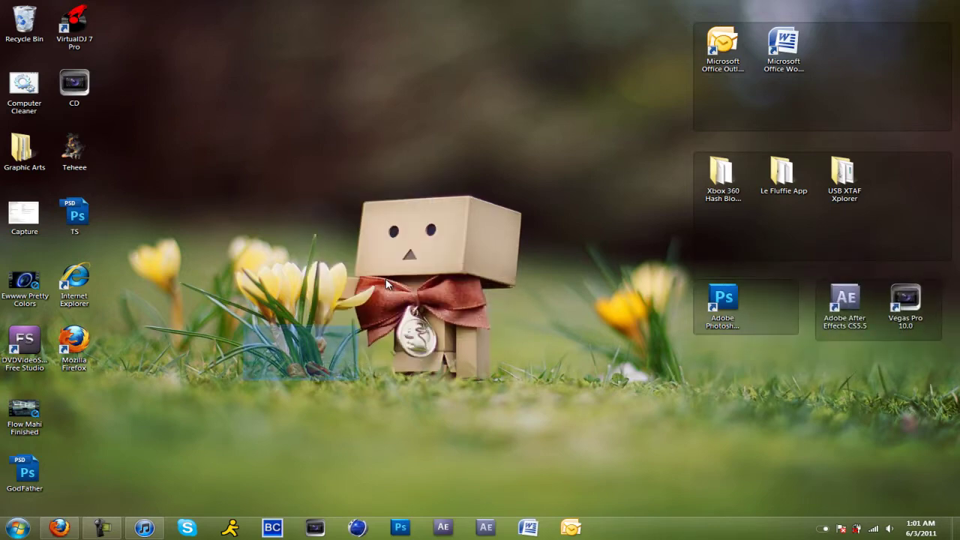
pyautogui.press('Return')
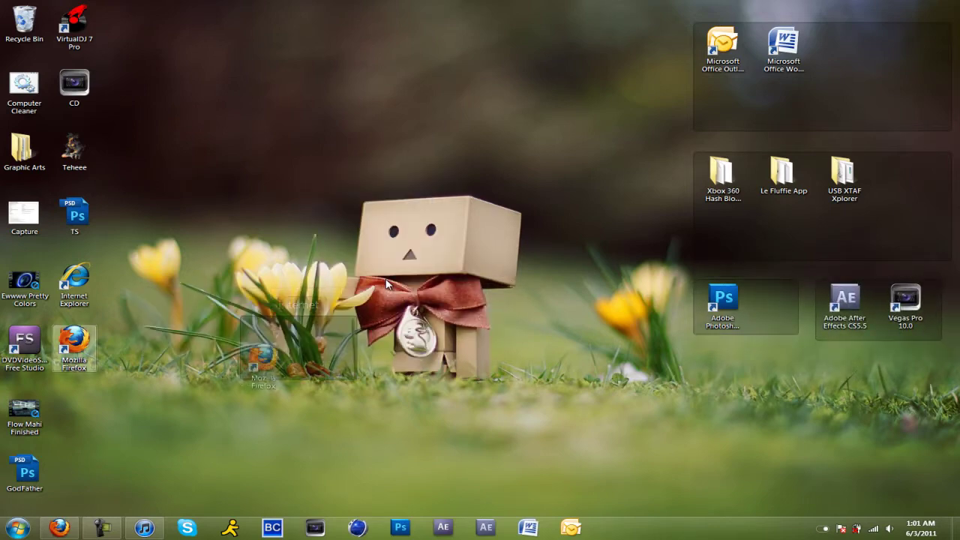
pyautogui.moveTo(355, 379); pyautogui.dragTo(367, 384)
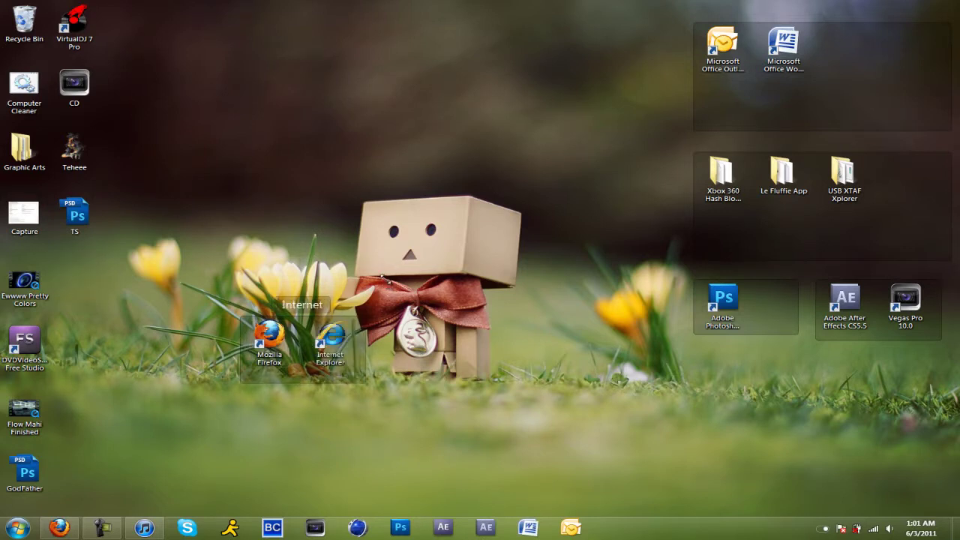
pyautogui.moveTo(304, 304); pyautogui.dragTo(747, 345)
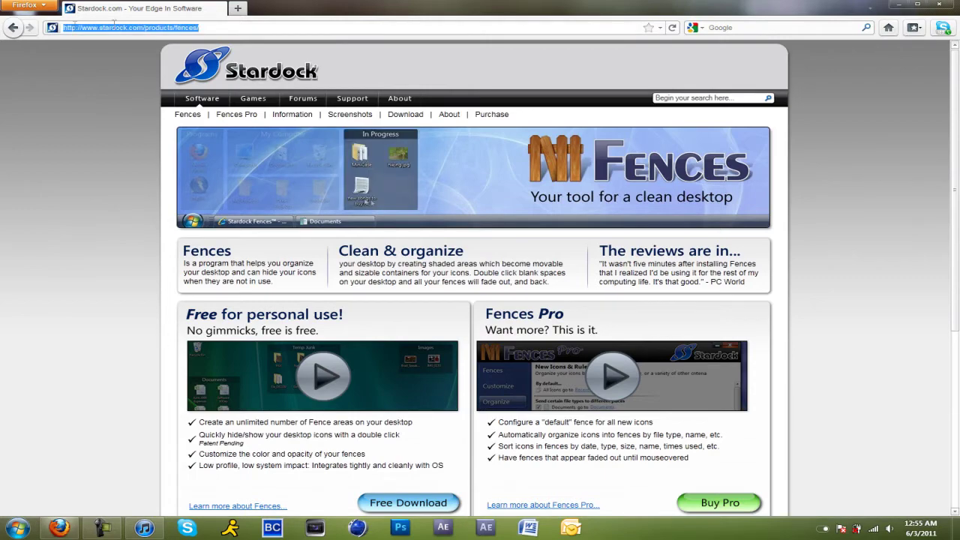
# Step: Download the free version of Fences from the Stardock site through CNET, saving fences_public.exe
pyautogui.click(408, 502)
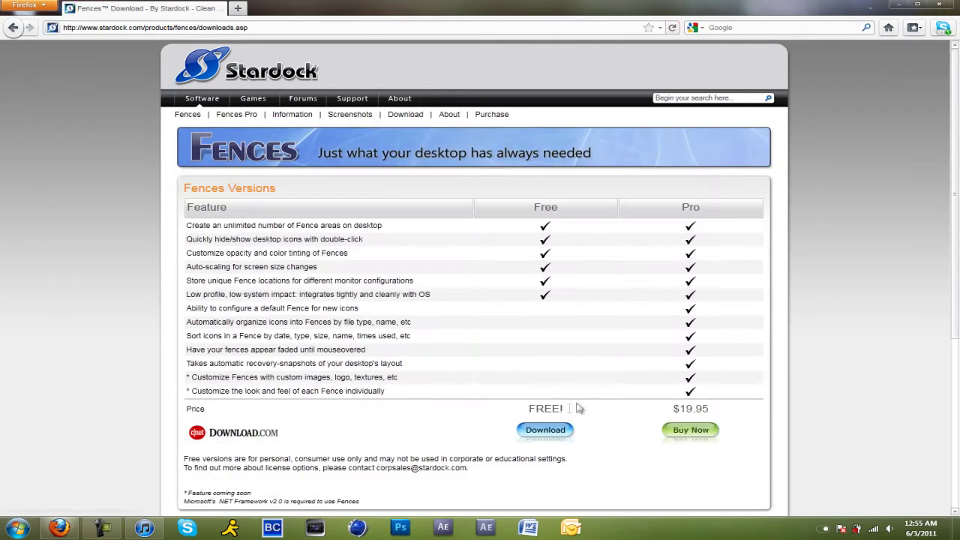
pyautogui.click(546, 431)
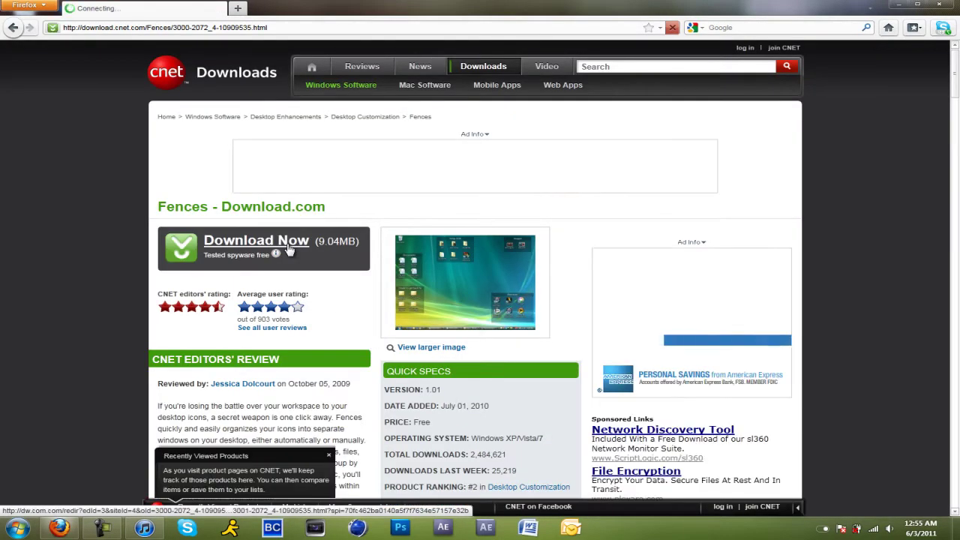
pyautogui.click(287, 248)
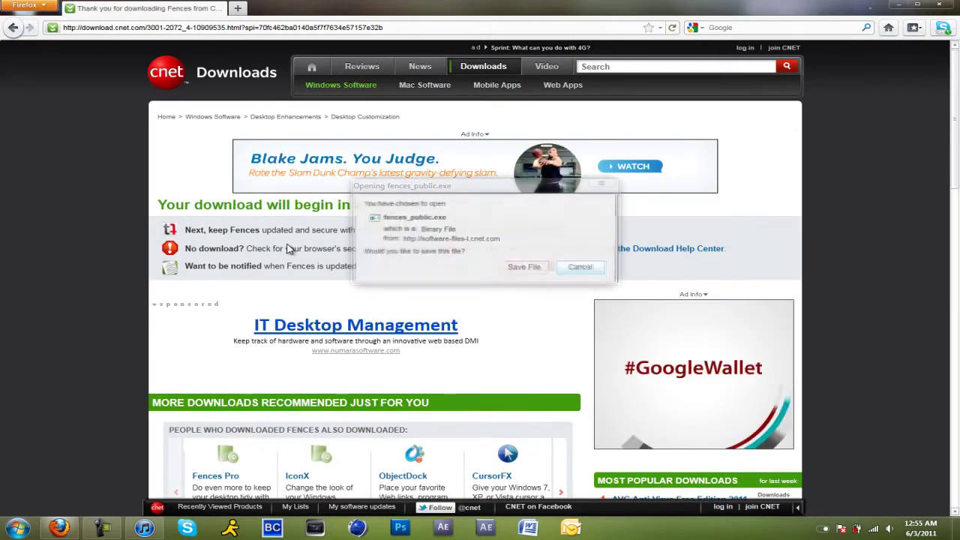
pyautogui.click(521, 268)
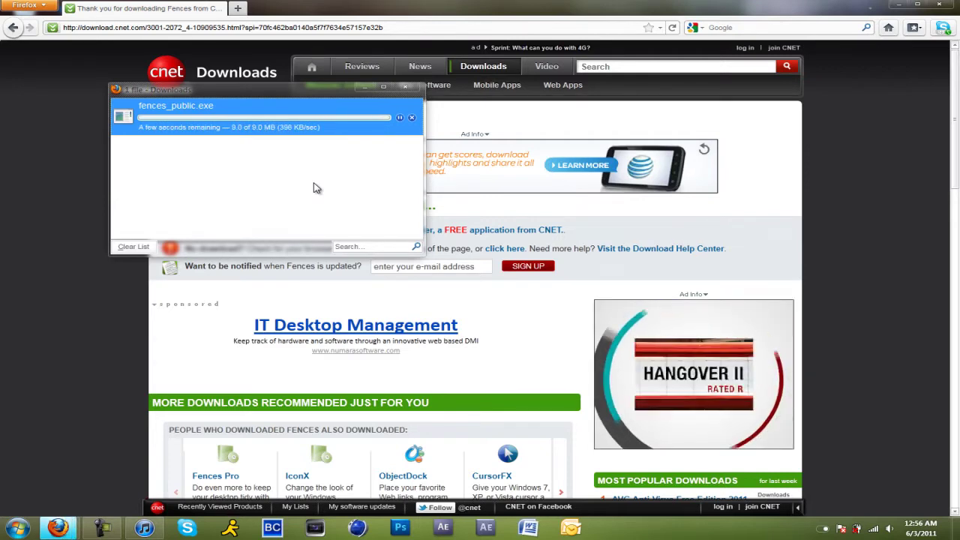
# Step: Run the downloaded fences_public.exe installer, then close the downloads list and minimize the browser
pyautogui.doubleClick(231, 117)
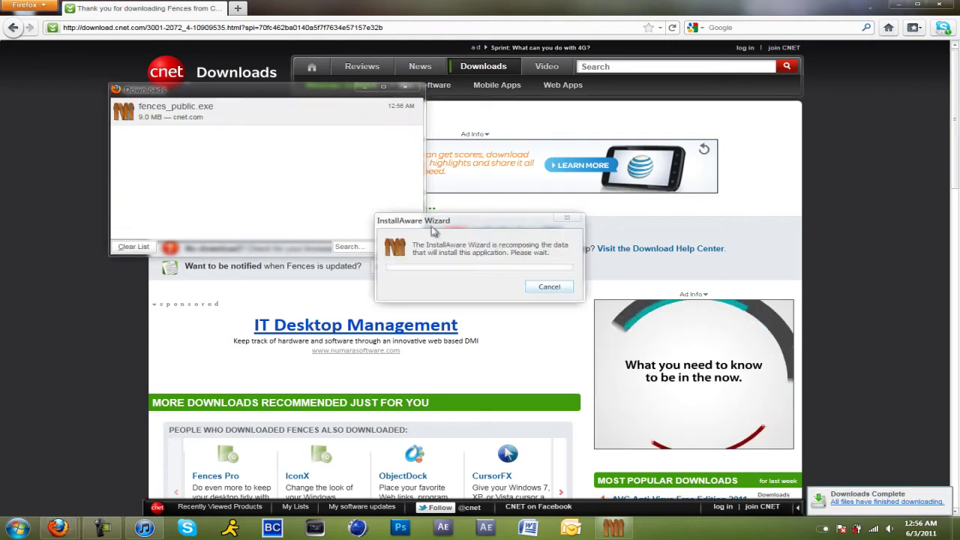
pyautogui.click(295, 174)
pyautogui.click(405, 86)
pyautogui.click(897, 5)
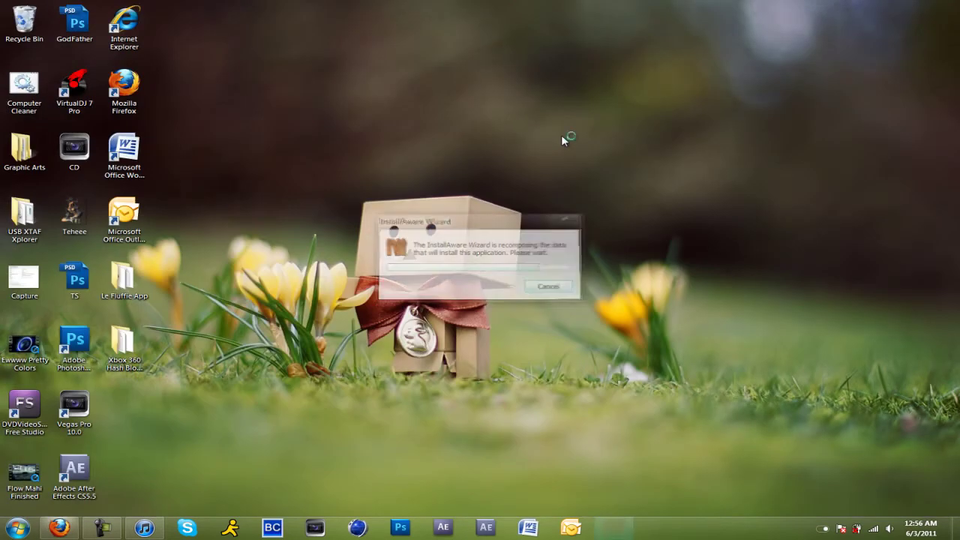
# Step: Proceed through the opening and Important Information pages of the Fences installation wizard
pyautogui.click(548, 372)
pyautogui.click(553, 372)
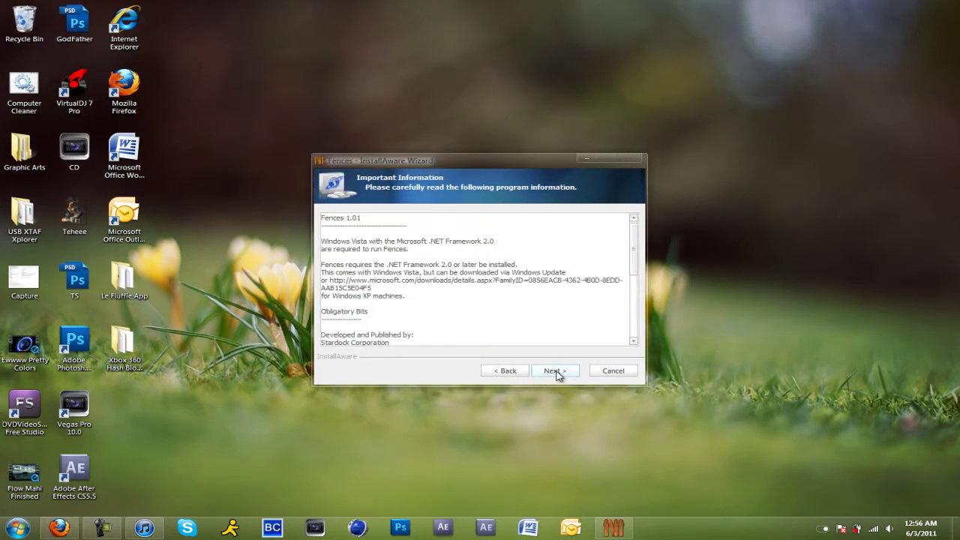
pyautogui.click(554, 371)
pyautogui.click(554, 371)
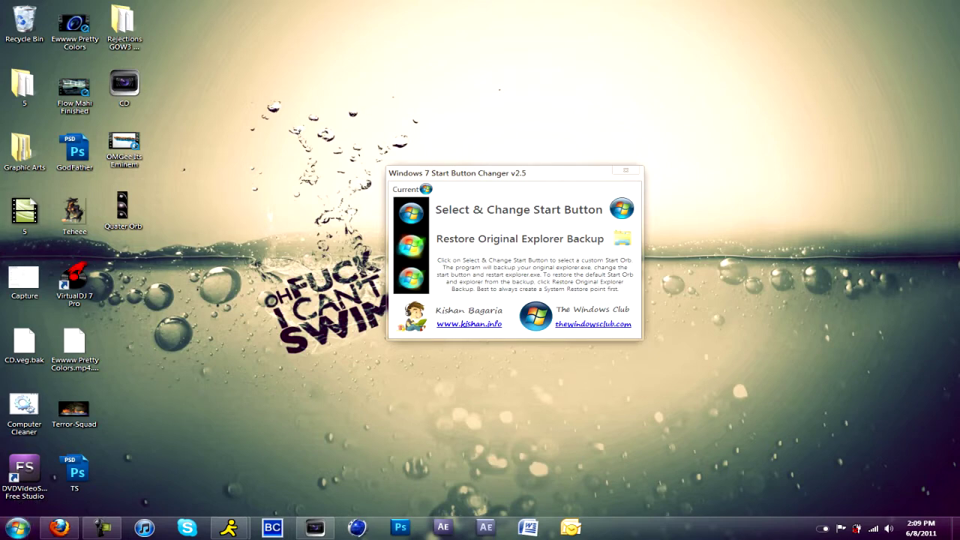
# Step: Change the Windows start button to the Quater Orb bitmap stored on the Desktop
pyautogui.click(622, 209)
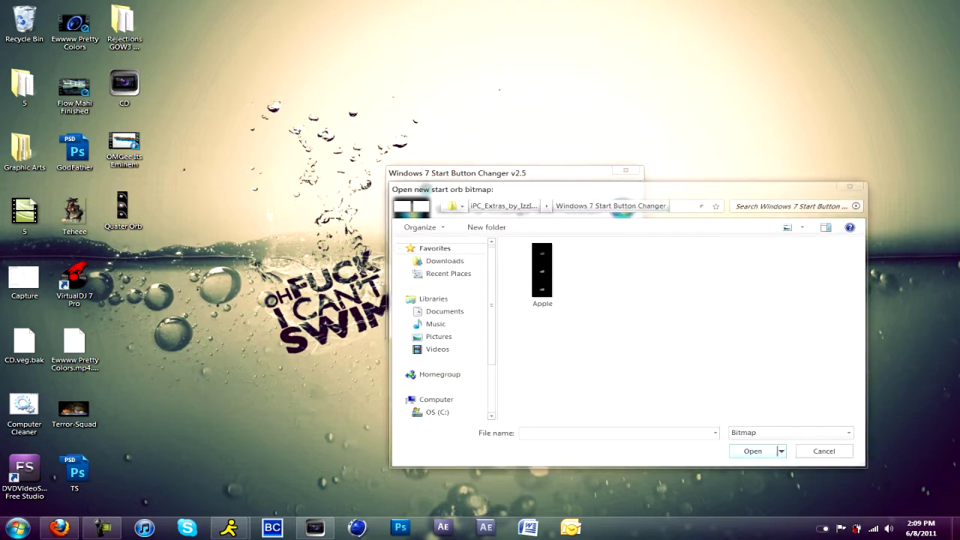
pyautogui.click(683, 206)
pyautogui.write('desktop')
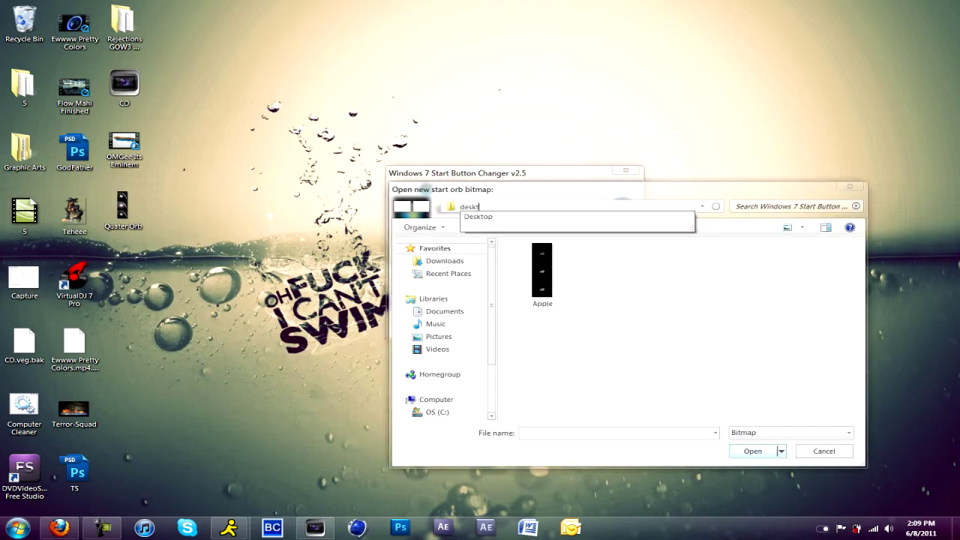
pyautogui.press('Return')
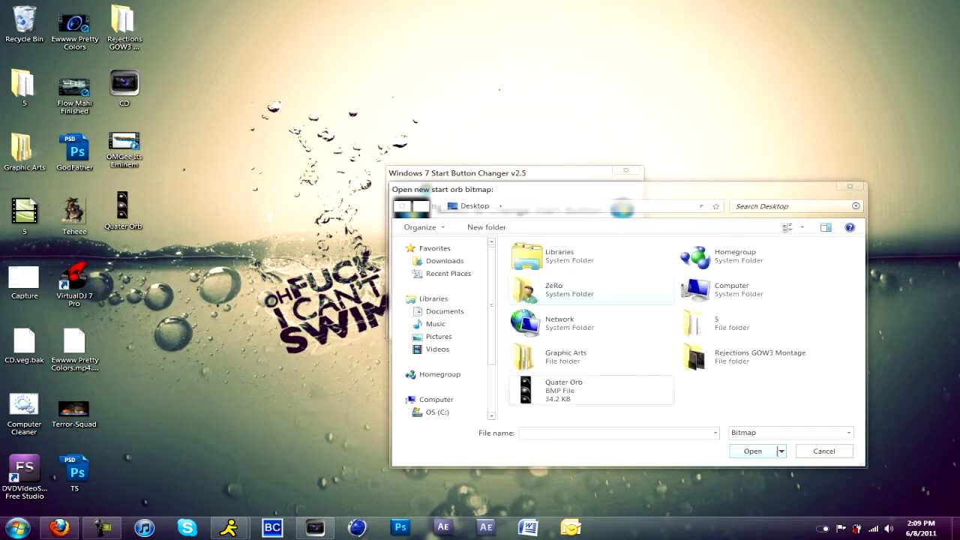
pyautogui.doubleClick(564, 388)
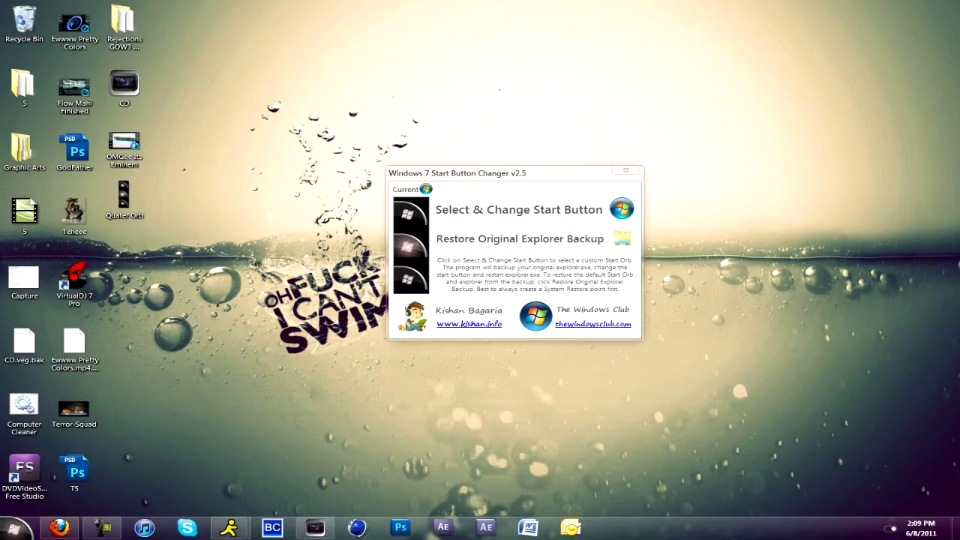
# Step: Test the custom start button, restore the original Explorer backup, and check the default start button
pyautogui.click(15, 529)
pyautogui.click(15, 529)
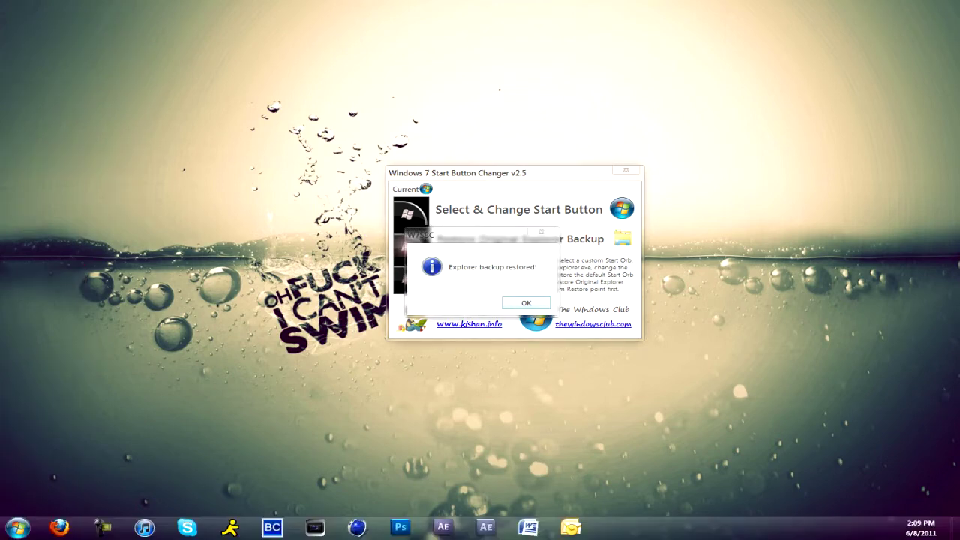
pyautogui.press('Return')
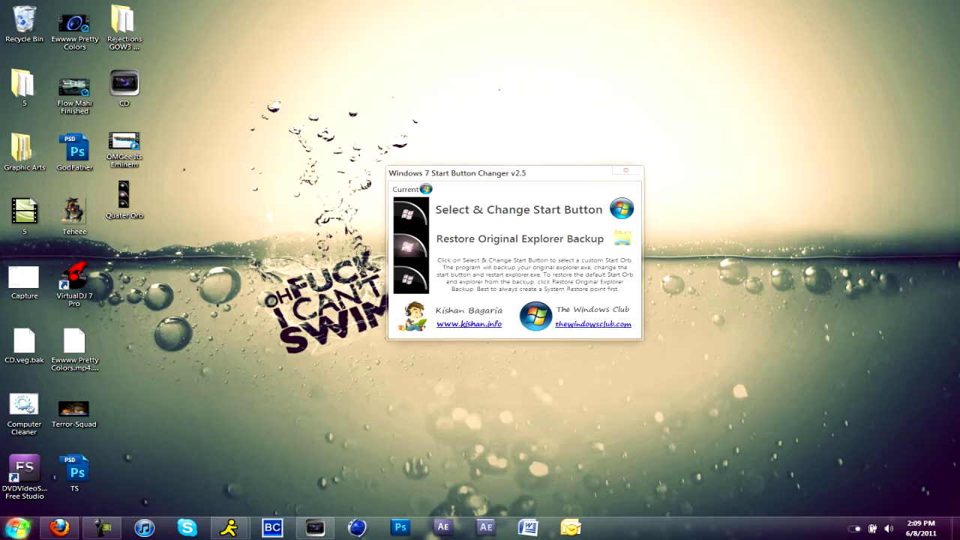
pyautogui.press('super')
pyautogui.click(199, 257)
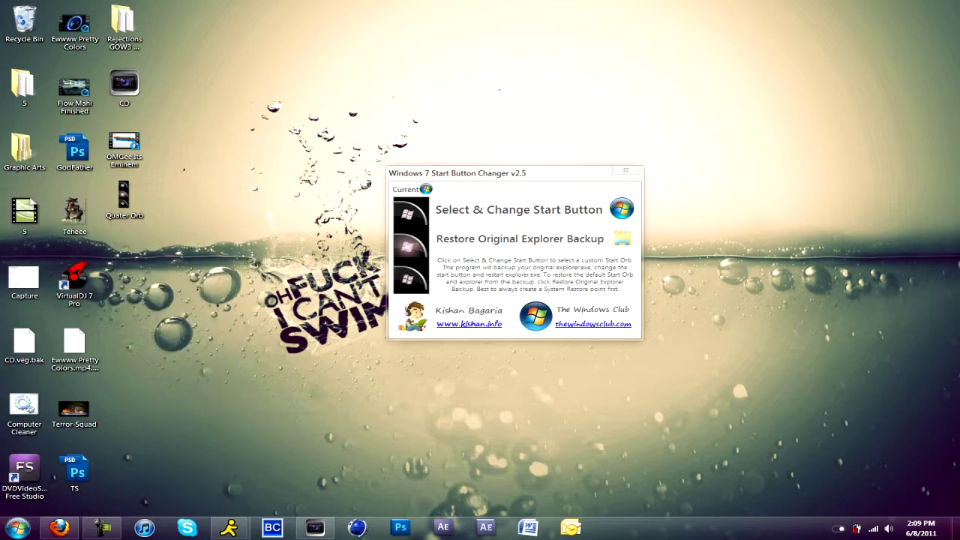
# Step: Remove the Quater Orb file from the desktop and change the start button with an orb from the Documents library
pyautogui.moveTo(125, 199); pyautogui.dragTo(705, 330)
pyautogui.hotkey('alt', 'F4')
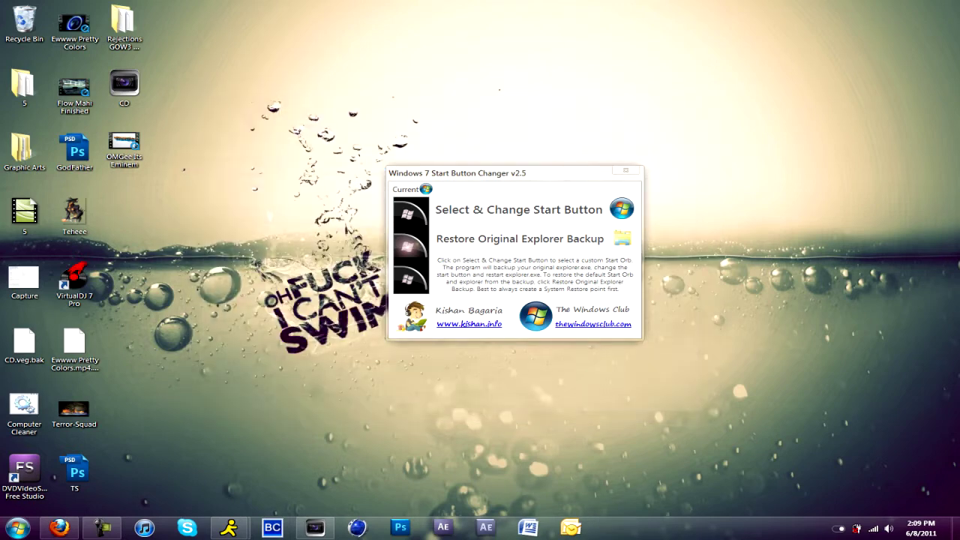
pyautogui.click(621, 208)
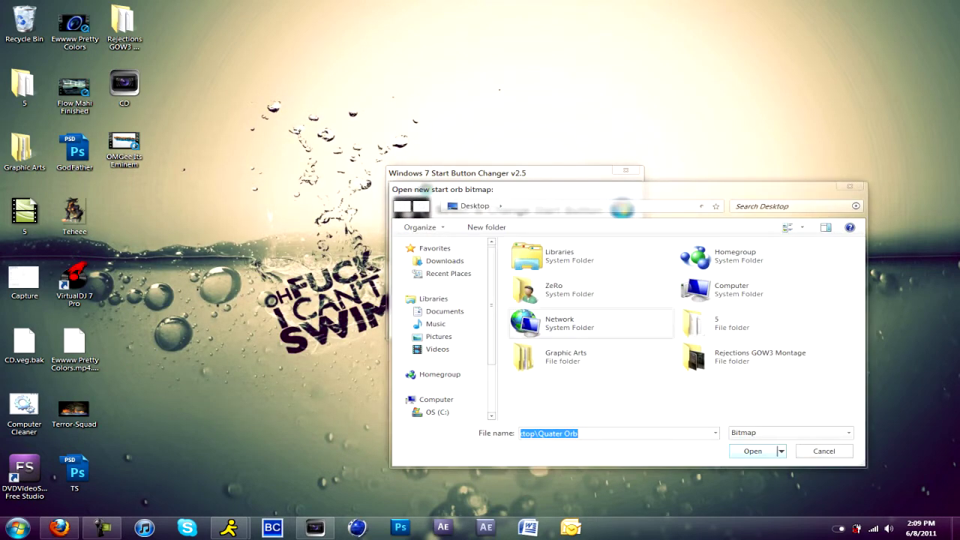
pyautogui.doubleClick(591, 256)
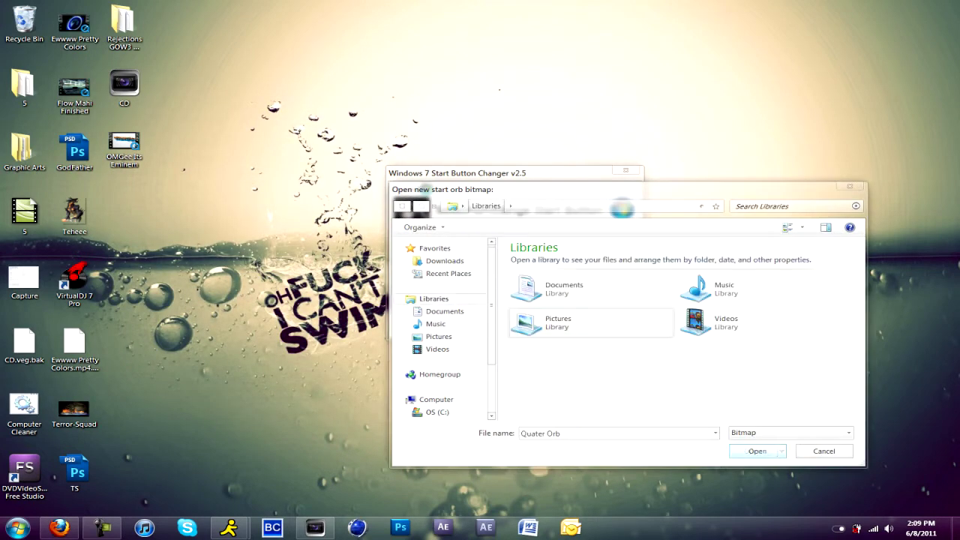
pyautogui.doubleClick(555, 289)
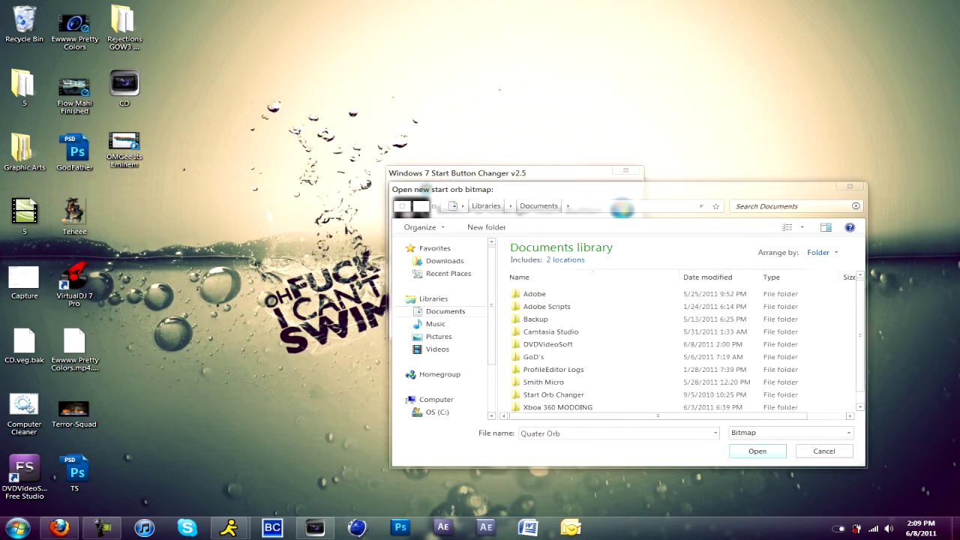
pyautogui.scroll(-1, 599, 345)
pyautogui.doubleClick(555, 405)
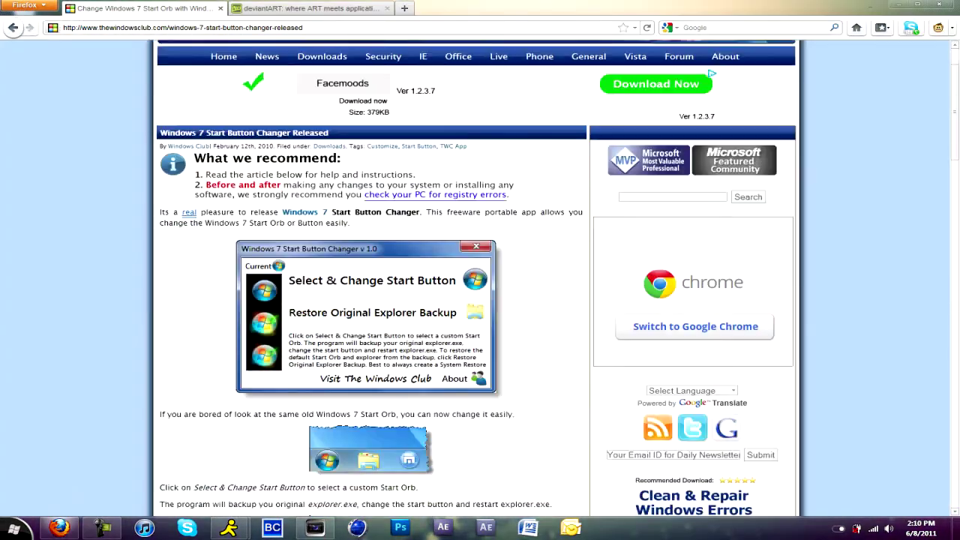
# Step: Download W7SBC.zip from the Windows 7 Start Button Changer page on thewindowsclub.com in Firefox
pyautogui.scroll(-5, 476, 278)
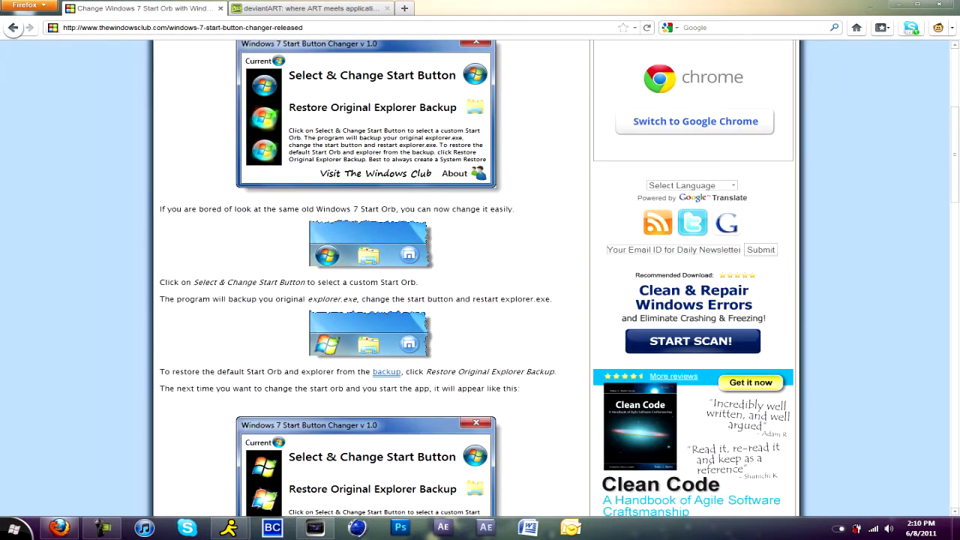
pyautogui.scroll(-20, 368, 277)
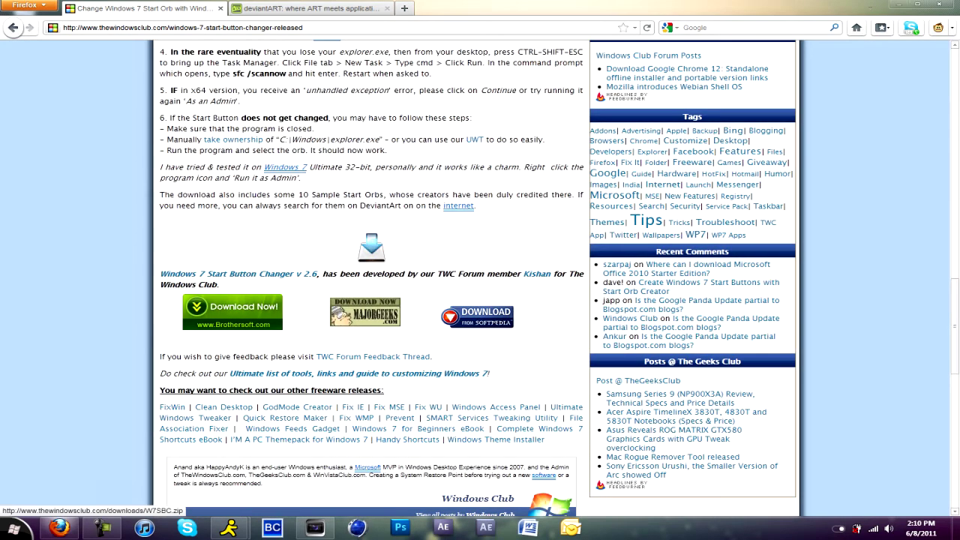
pyautogui.click(372, 247)
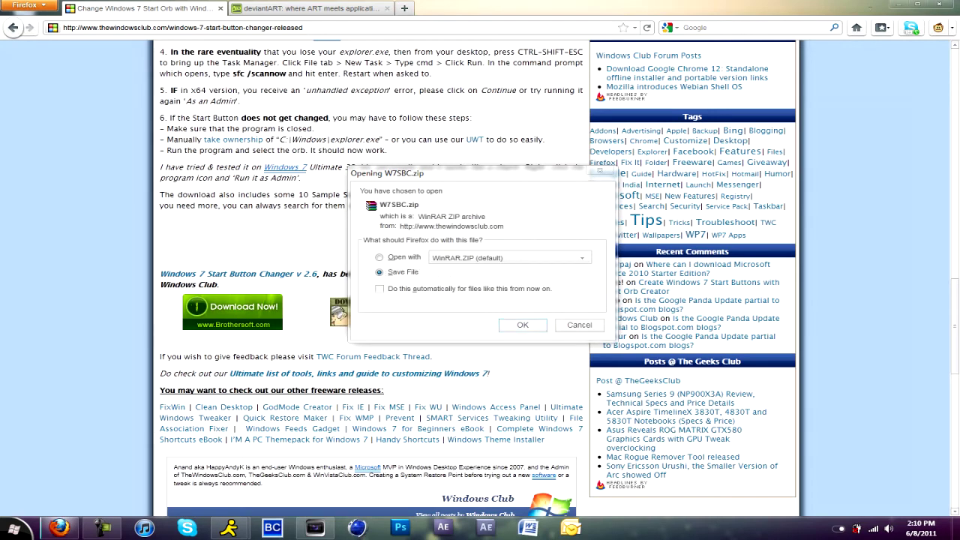
pyautogui.press('Return')
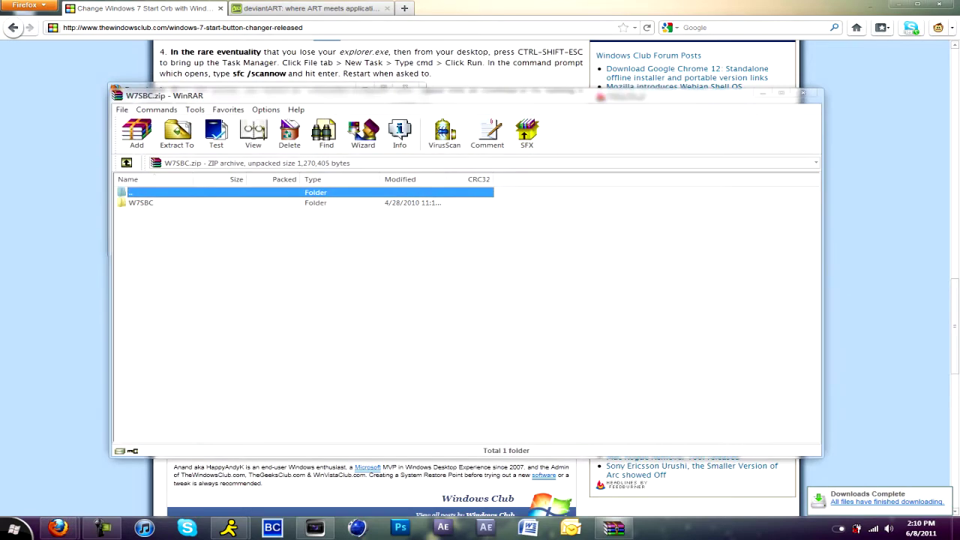
# Step: Extract the W7SBC folder from the archive to the Desktop, then clear and close the downloads list
pyautogui.doubleClick(141, 203)
pyautogui.press('Return')
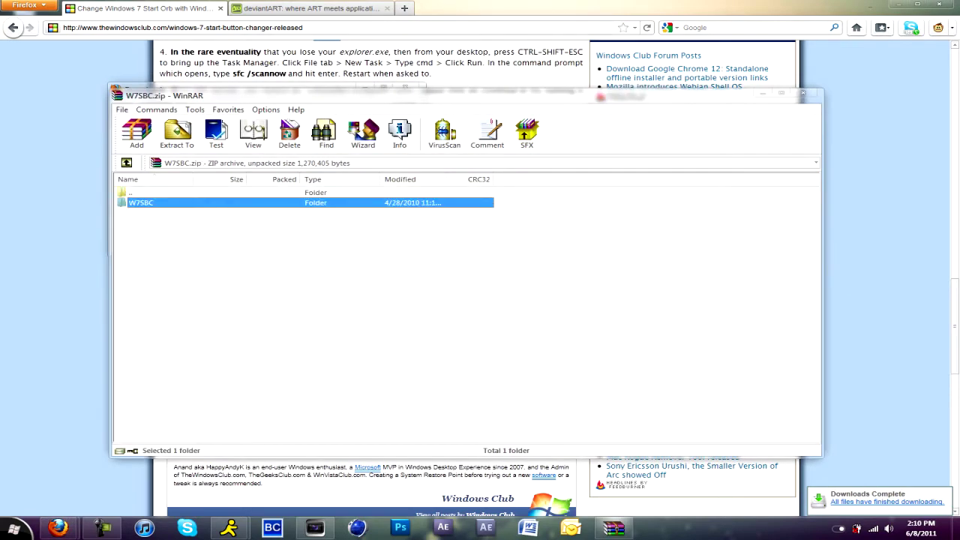
pyautogui.hotkey('alt', 'e')
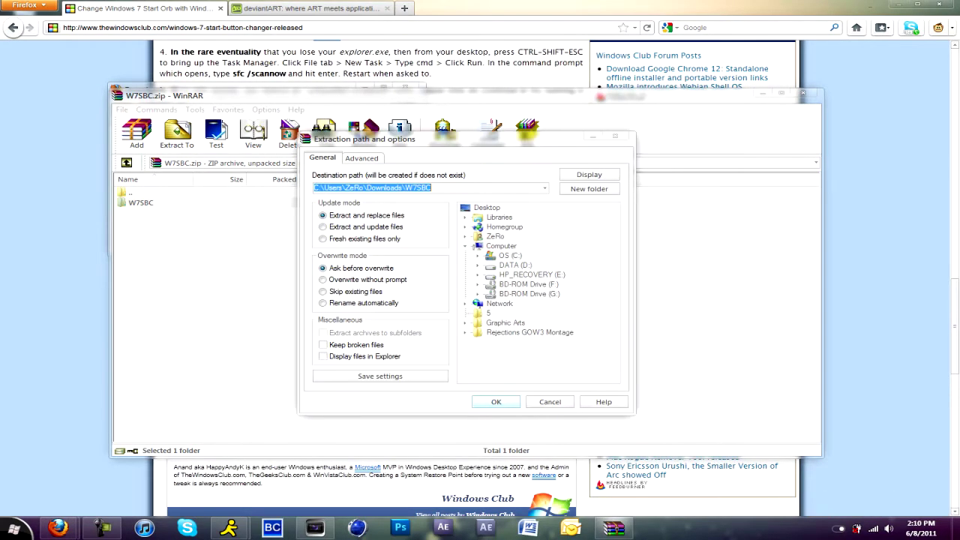
pyautogui.click(486, 207)
pyautogui.press('Return')
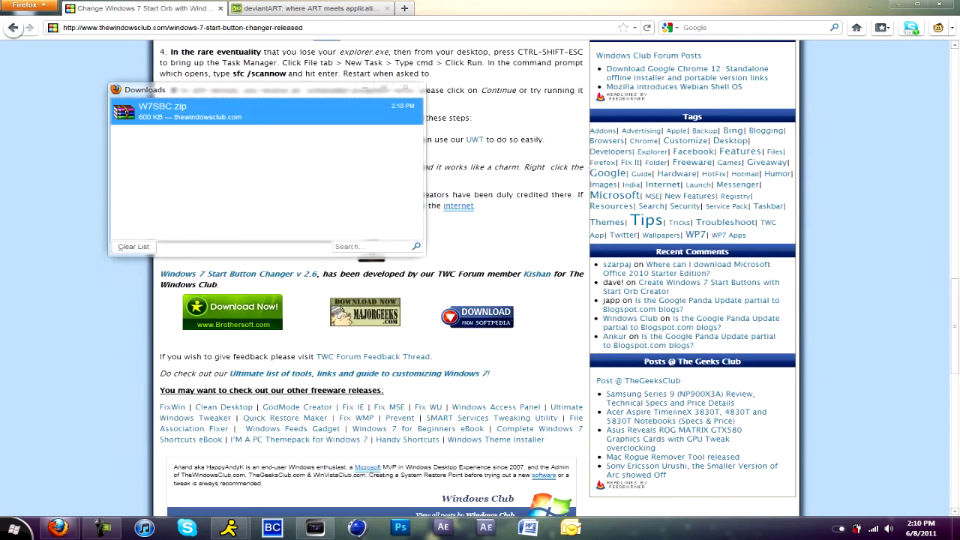
pyautogui.click(134, 247)
pyautogui.click(405, 88)
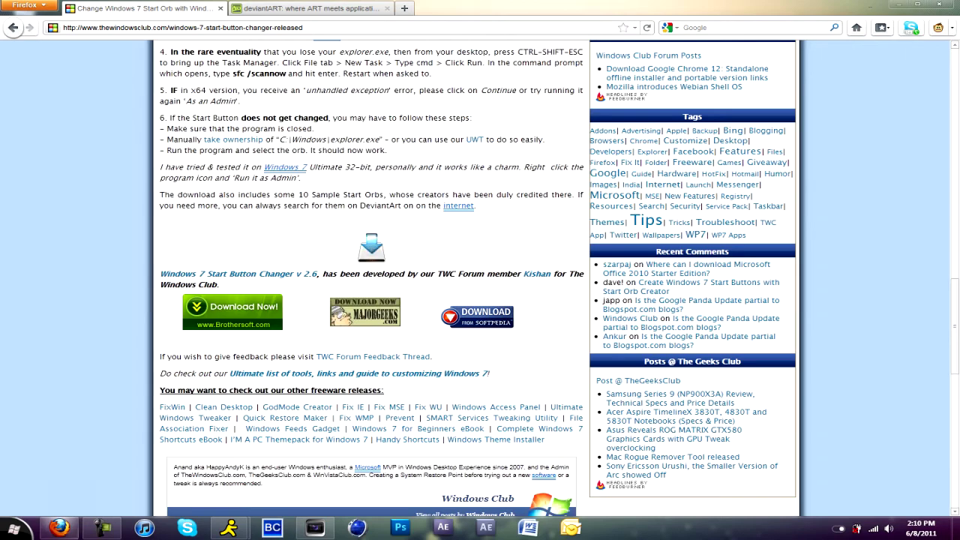
# Step: Minimize the browser, open the extracted W7SBC folder on the desktop, and locate the Windows 7 Start Button Changer v 2.6 application
pyautogui.click(60, 527)
pyautogui.doubleClick(124, 199)
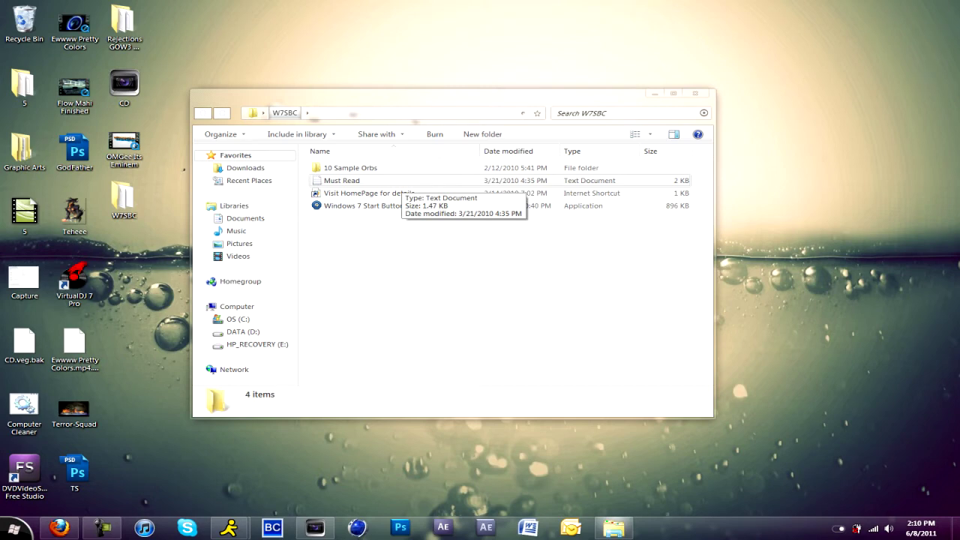
pyautogui.hotkey('alt', 'F4')
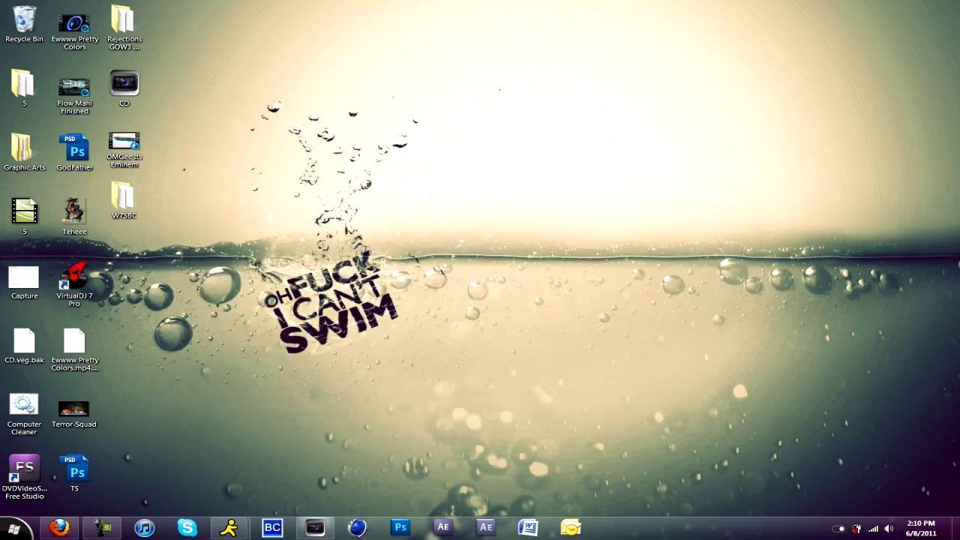
pyautogui.doubleClick(123, 199)
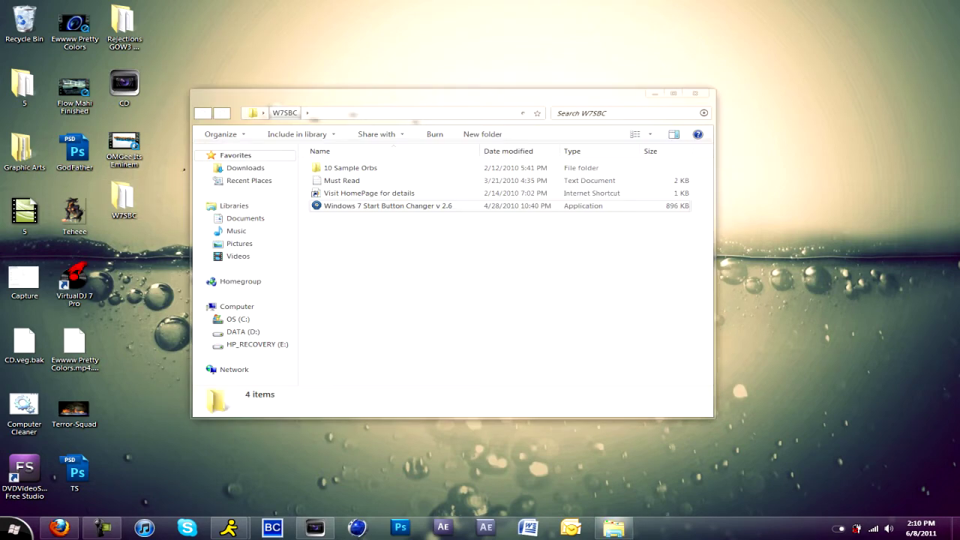
pyautogui.click(387, 205)
pyautogui.click(387, 263)
pyautogui.click(387, 205)
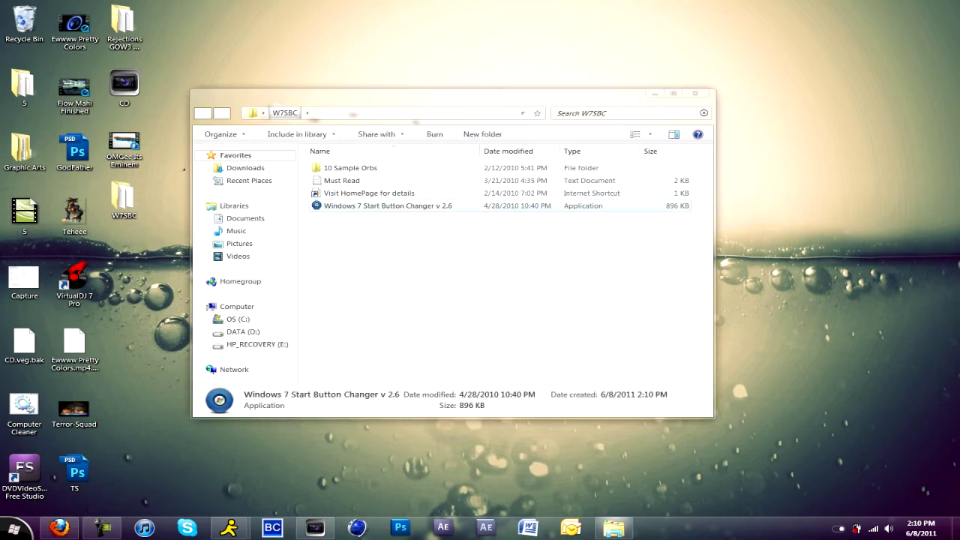
# Step: Look through the 10 Sample Orbs folder, return to W7SBC, and point out the Must Read file and the application
pyautogui.click(350, 168)
pyautogui.click(387, 205)
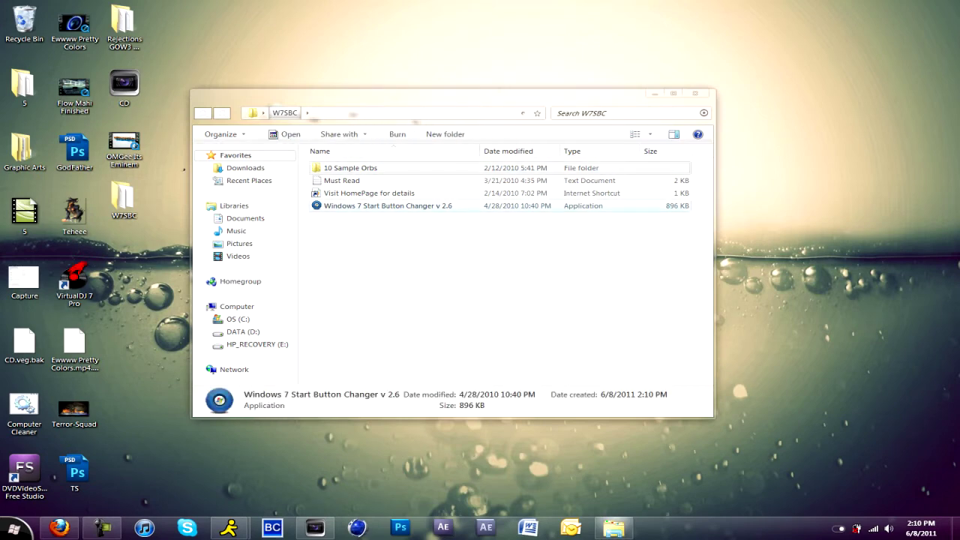
pyautogui.doubleClick(350, 168)
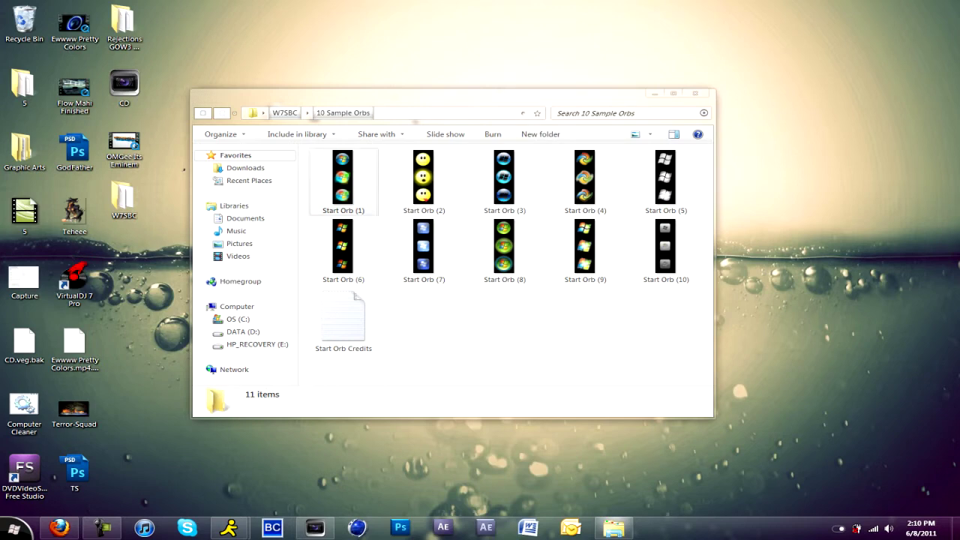
pyautogui.click(202, 112)
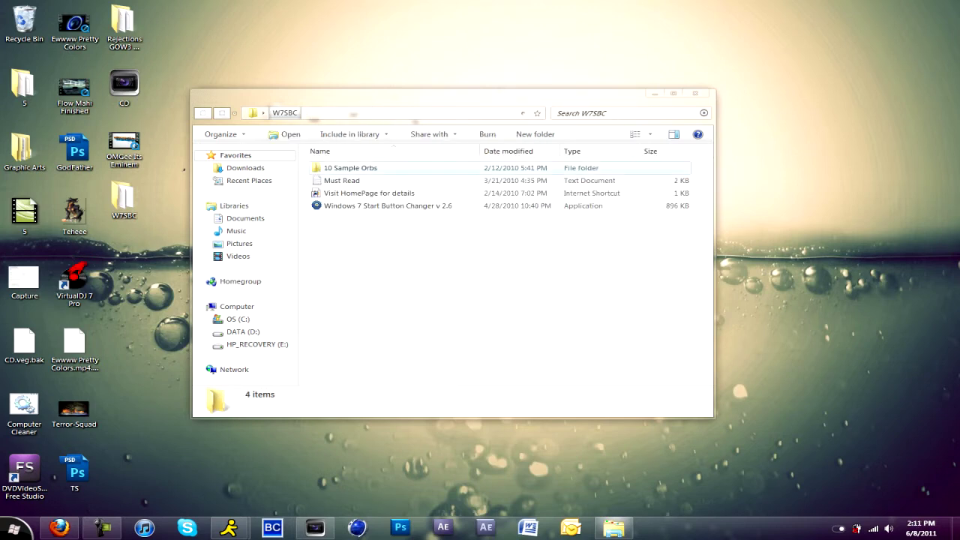
pyautogui.click(342, 180)
pyautogui.click(387, 205)
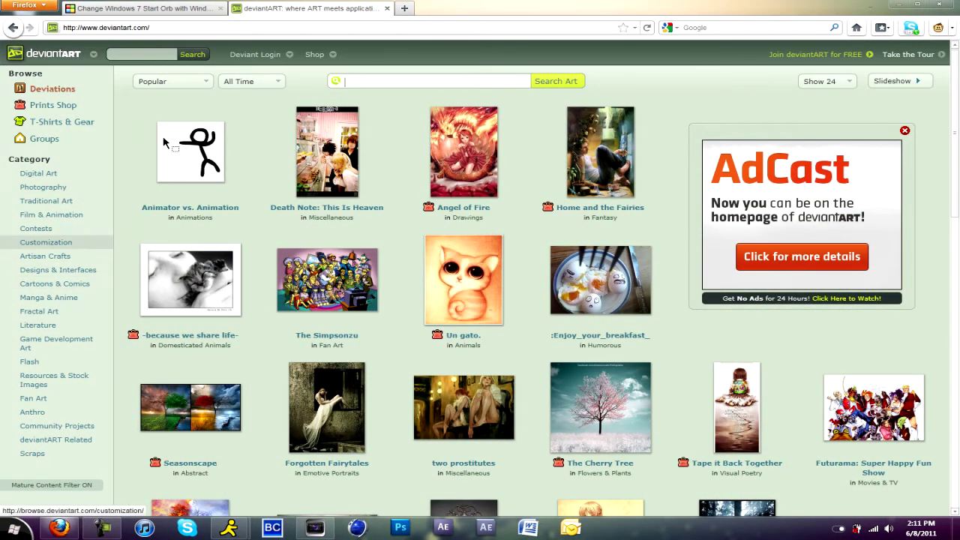
# Step: Browse deviantART in Firefox to Customization, Skins & Themes, Windows 7 Utilities, Start Orbs
pyautogui.click(46, 242)
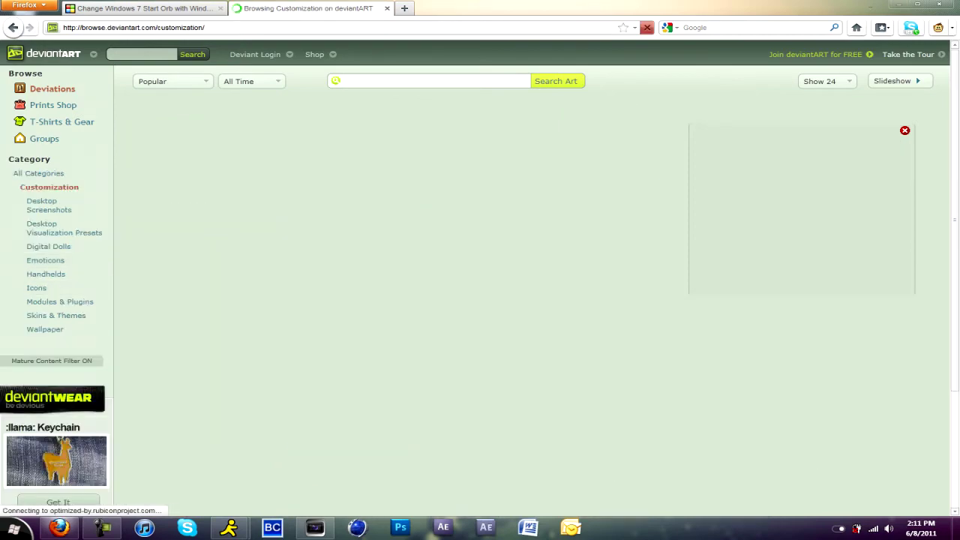
pyautogui.click(56, 314)
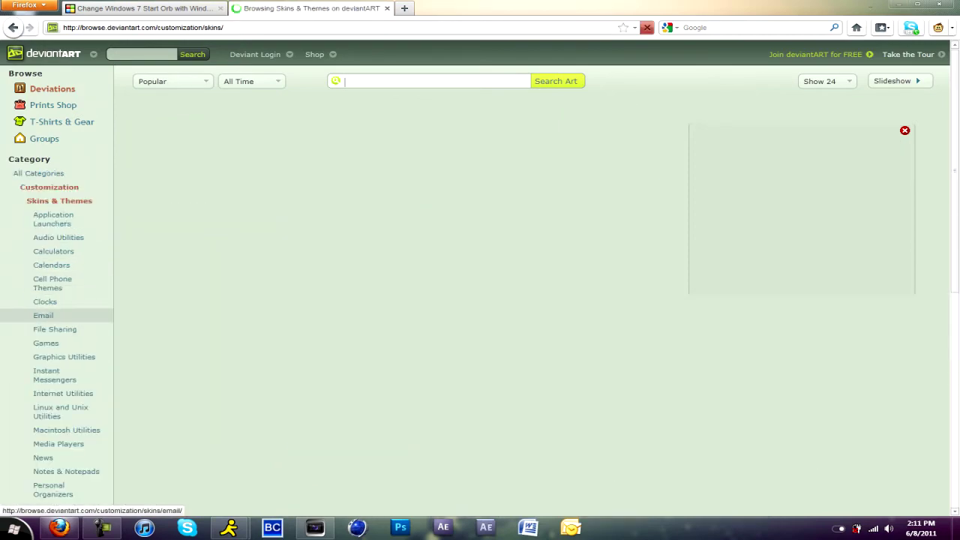
pyautogui.scroll(-5, 190, 285)
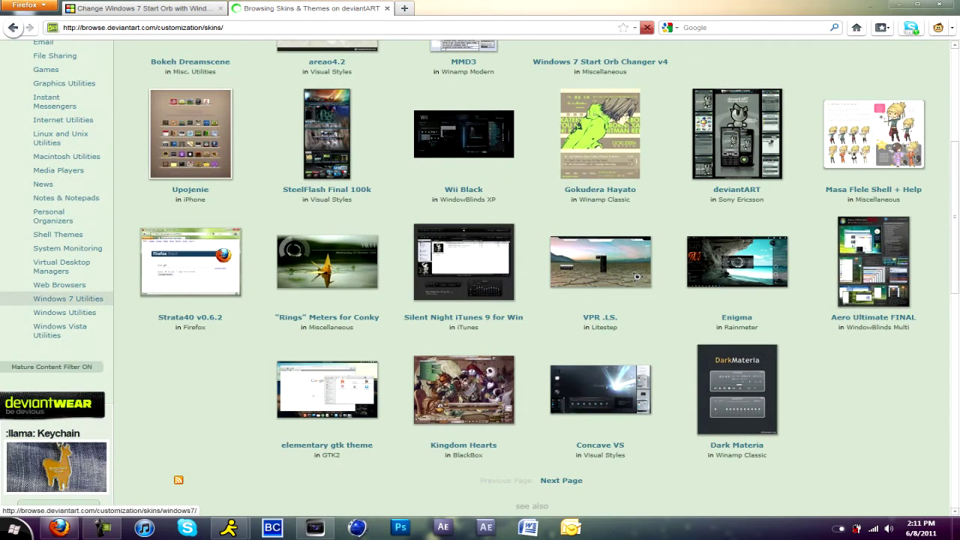
pyautogui.click(67, 299)
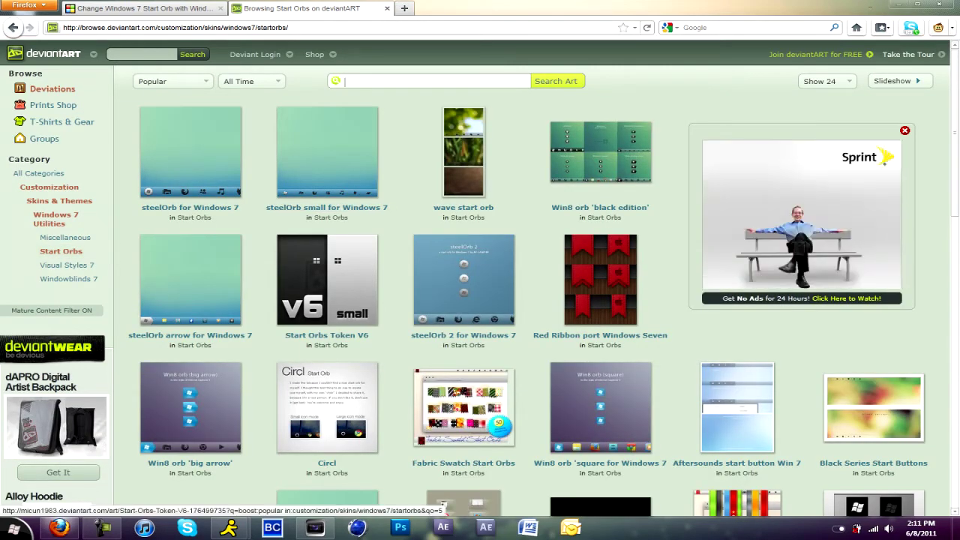
# Step: Examine the deviantART start orbs through the second results page and select Windows Orb Pack 2
pyautogui.scroll(-5, 600, 300)
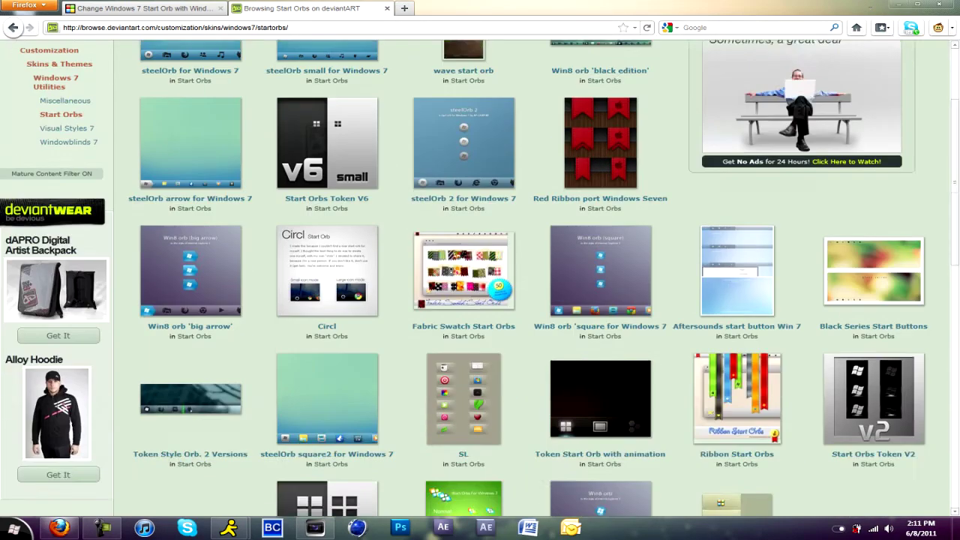
pyautogui.scroll(-6, 600, 225)
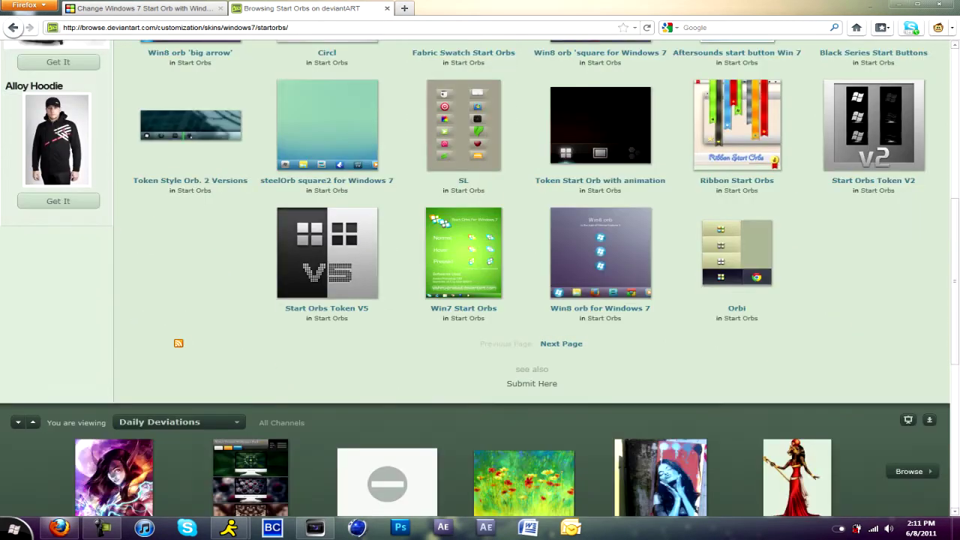
pyautogui.click(561, 275)
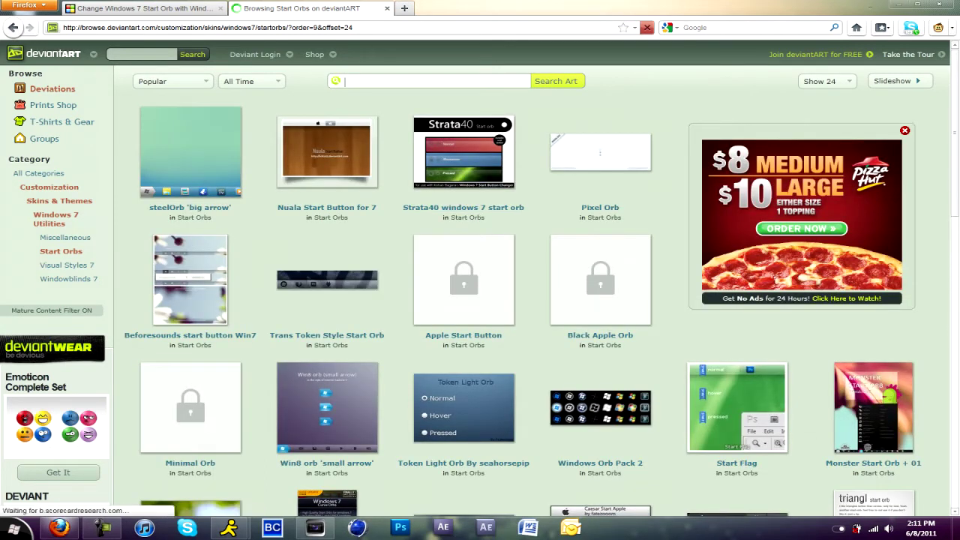
pyautogui.click(345, 81)
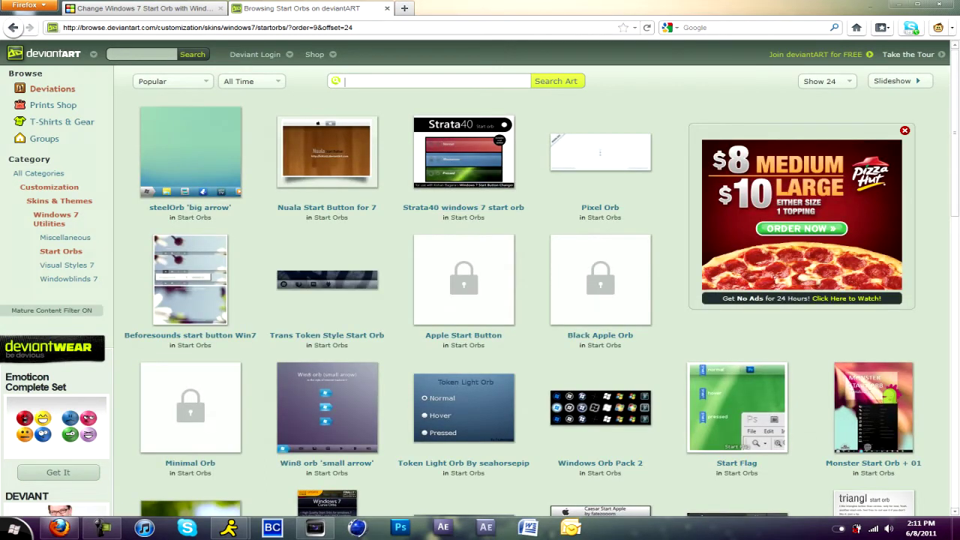
pyautogui.click(600, 407)
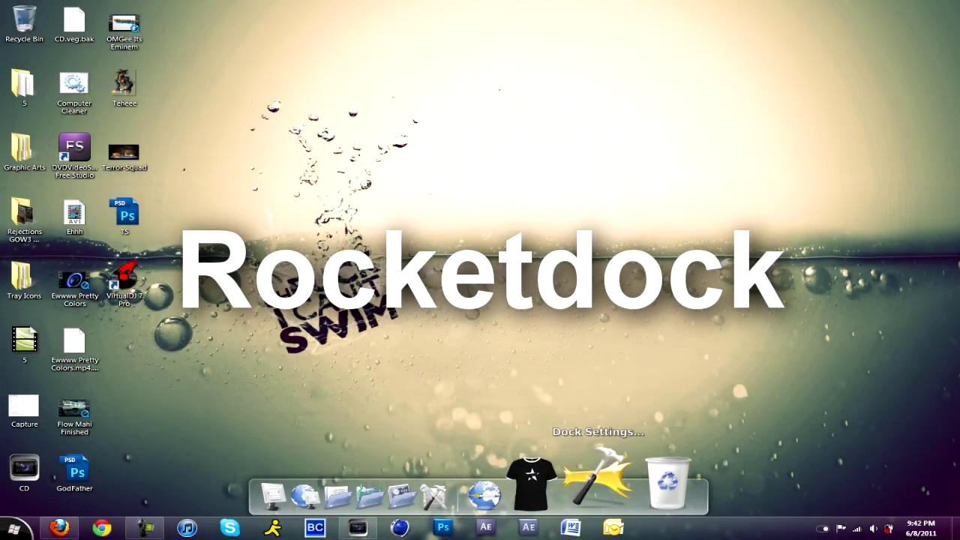
# Step: Customize the RocketDock icons by removing a default item, adding DVDVideoSoft Free Studio, and trying out Computer Cleaner as a removable item
pyautogui.moveTo(566, 496); pyautogui.dragTo(546, 404)
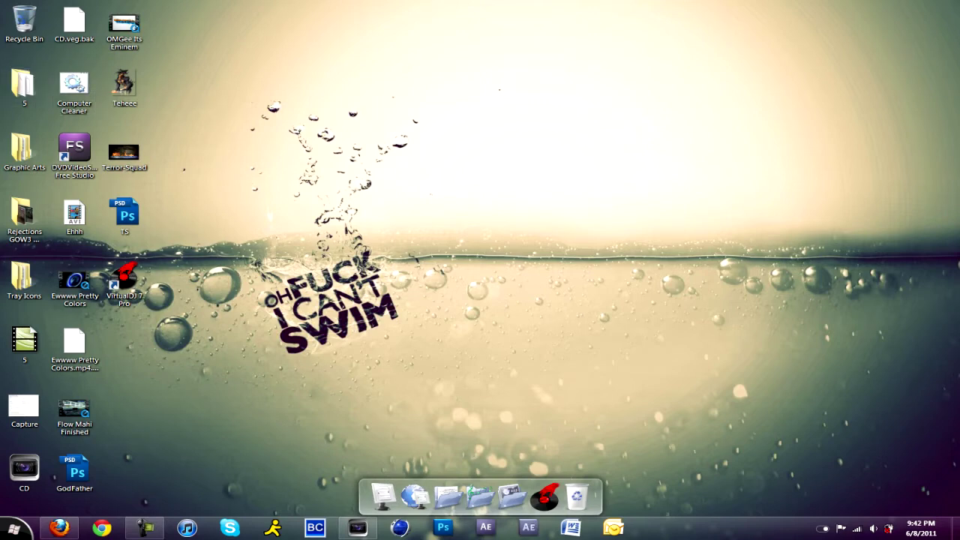
pyautogui.moveTo(75, 150); pyautogui.dragTo(567, 480)
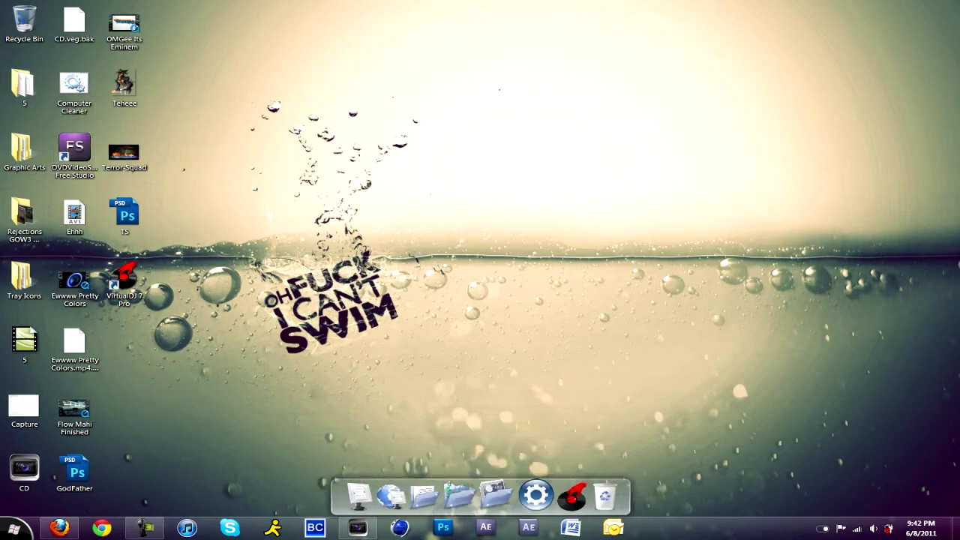
pyautogui.moveTo(74, 90); pyautogui.dragTo(517, 476)
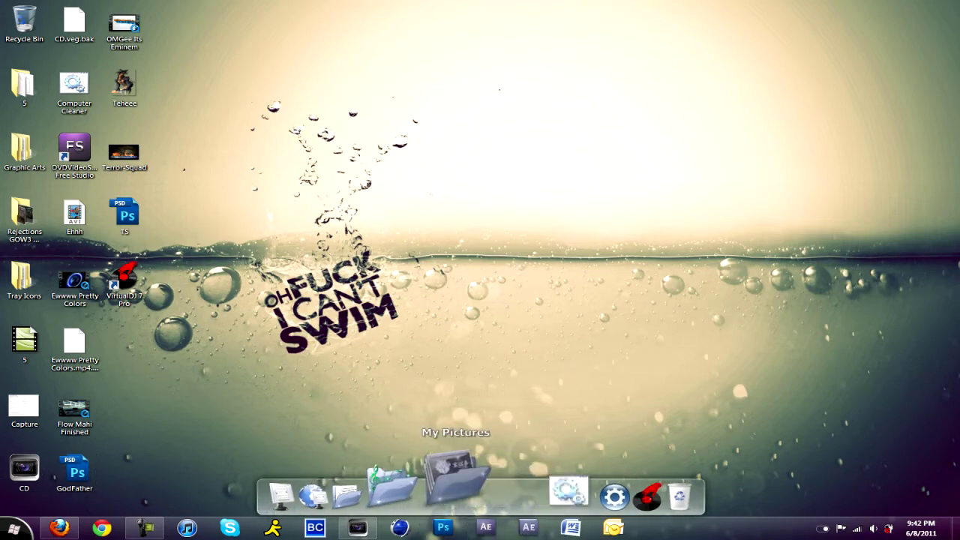
pyautogui.moveTo(499, 484); pyautogui.dragTo(482, 360)
# Step: Look through RocketDock's position, icon, behavior and style settings and close them
pyautogui.rightClick(507, 491)
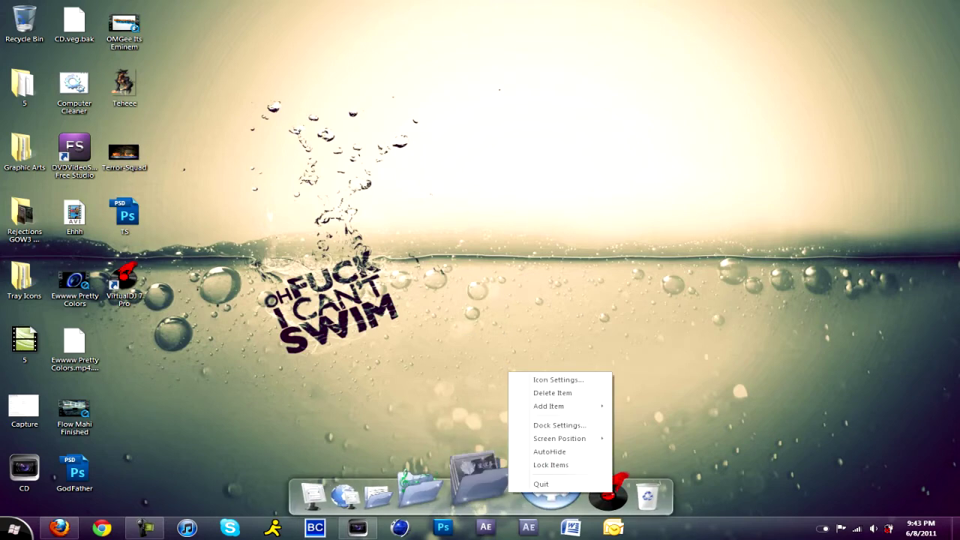
pyautogui.click(559, 425)
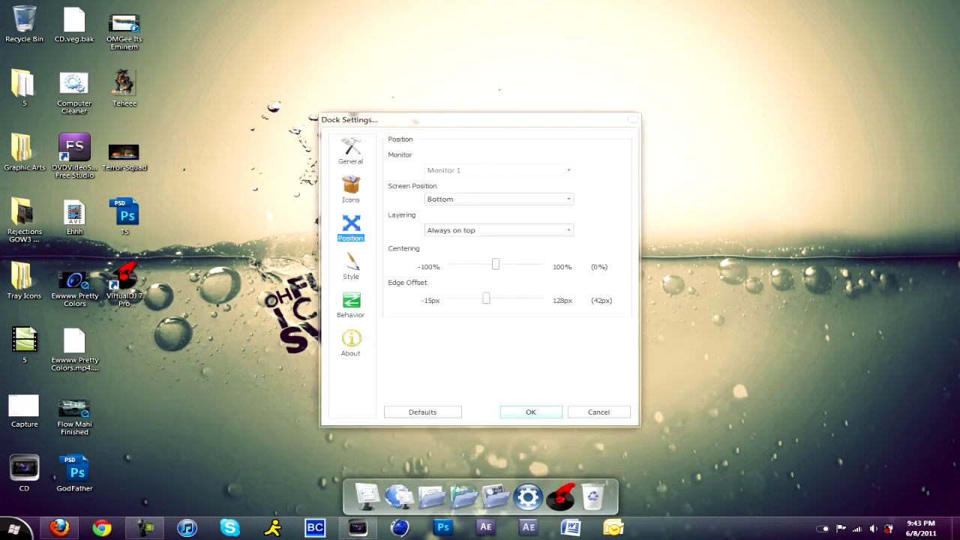
pyautogui.click(350, 189)
pyautogui.click(350, 305)
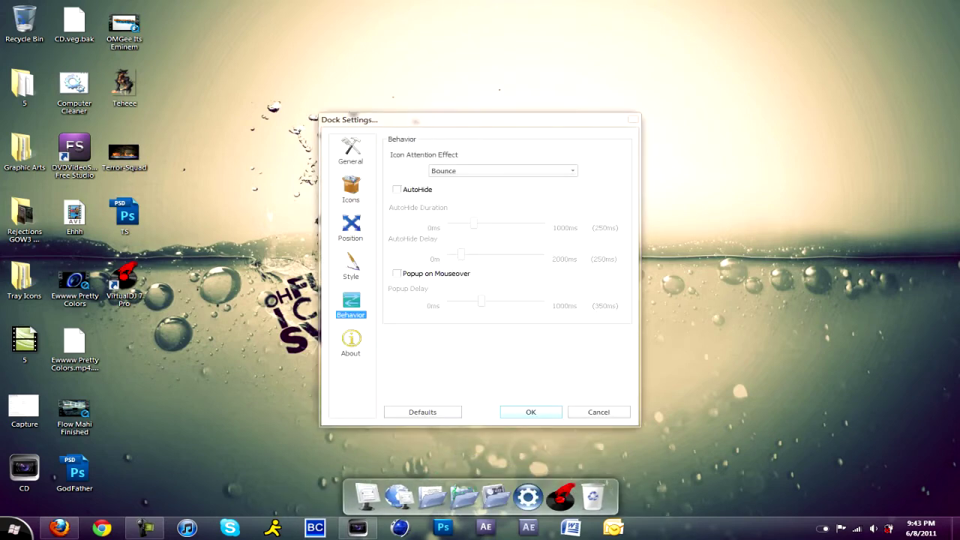
pyautogui.click(350, 266)
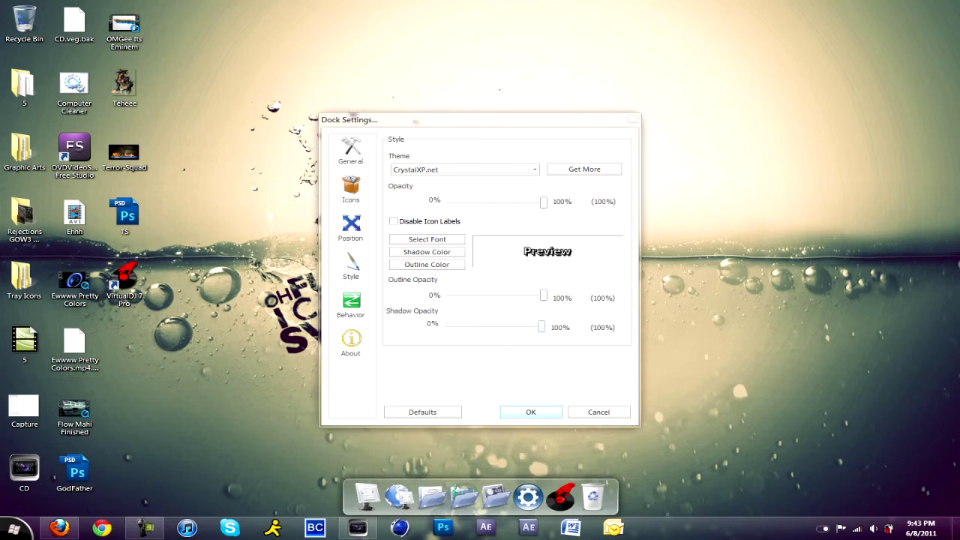
pyautogui.press('Return')
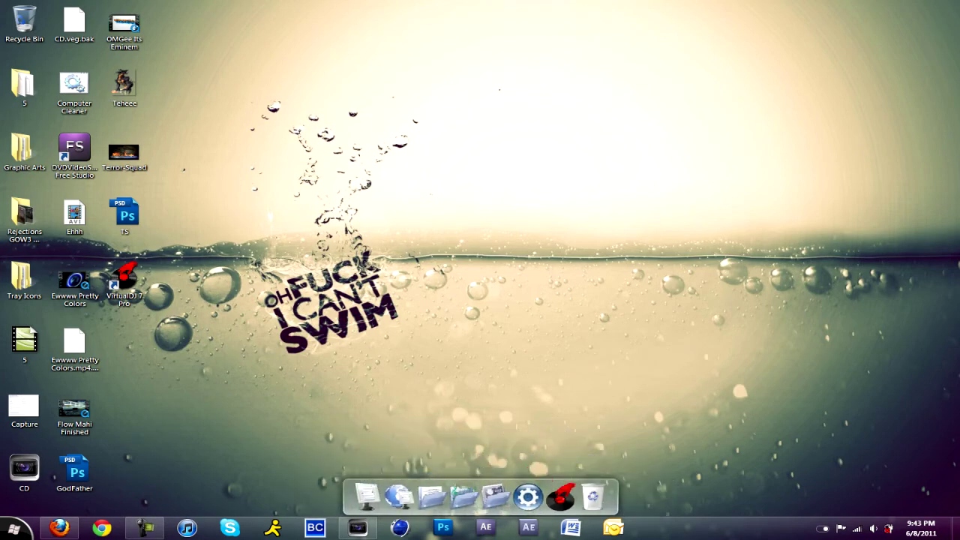
# Step: Open My Pictures, My Music and Computer from the RocketDock shortcuts, closing each window after viewing it
pyautogui.click(510, 472)
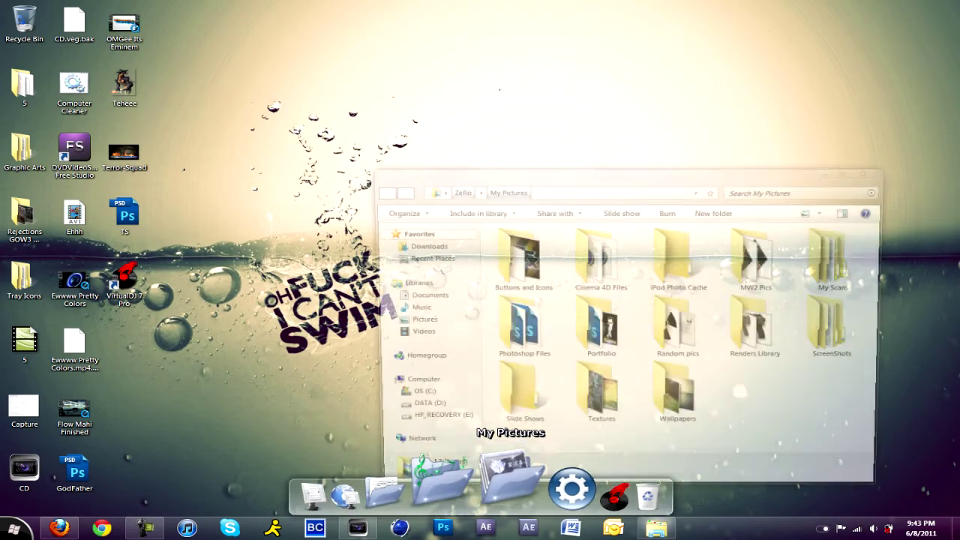
pyautogui.click(870, 171)
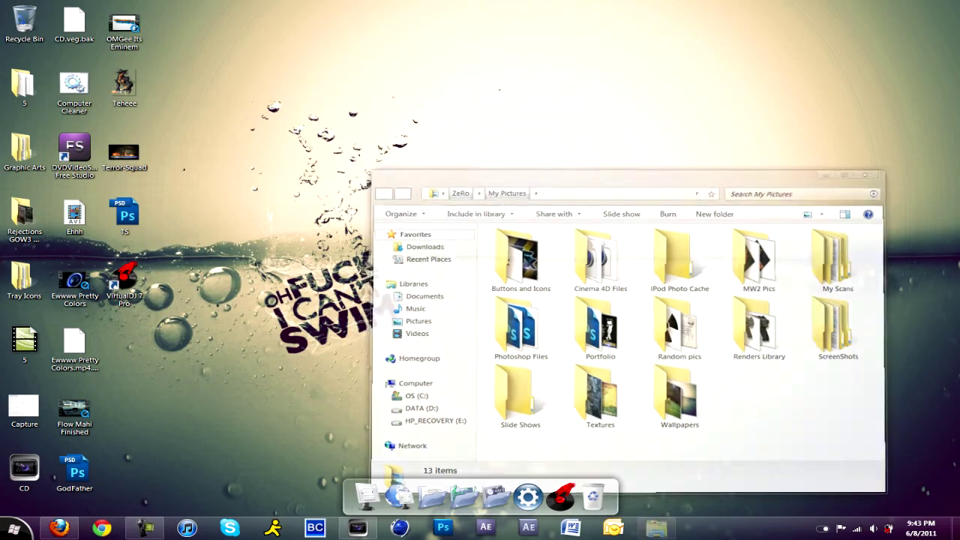
pyautogui.click(468, 476)
pyautogui.click(448, 474)
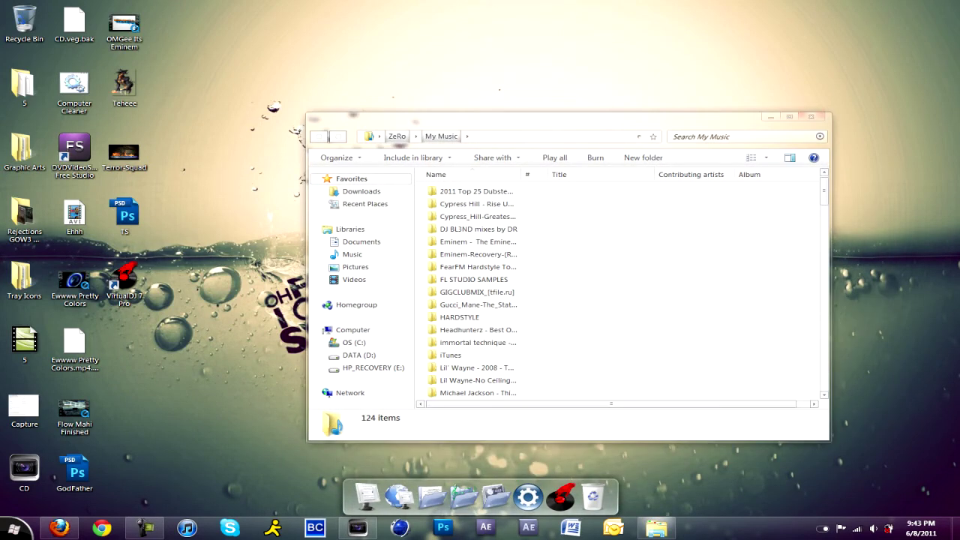
pyautogui.click(811, 116)
pyautogui.click(365, 473)
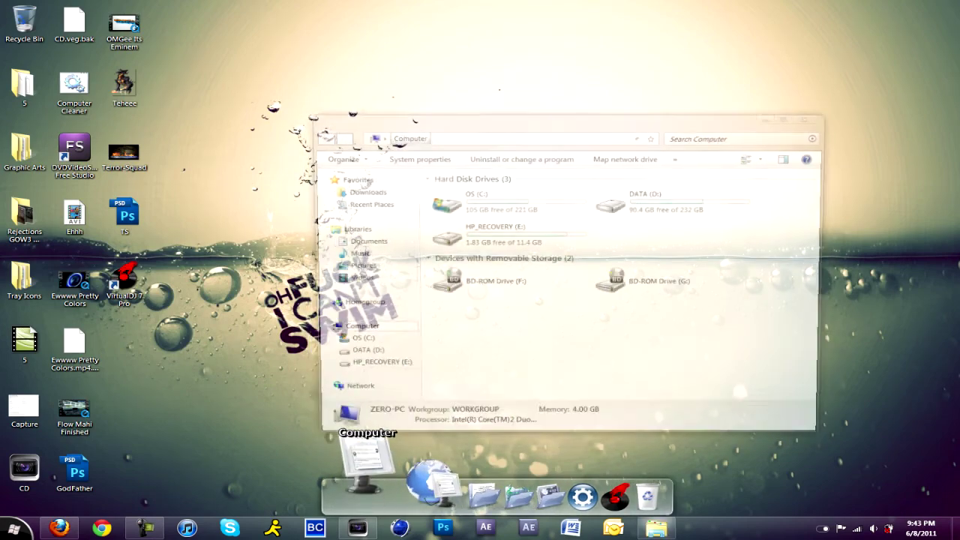
pyautogui.click(811, 117)
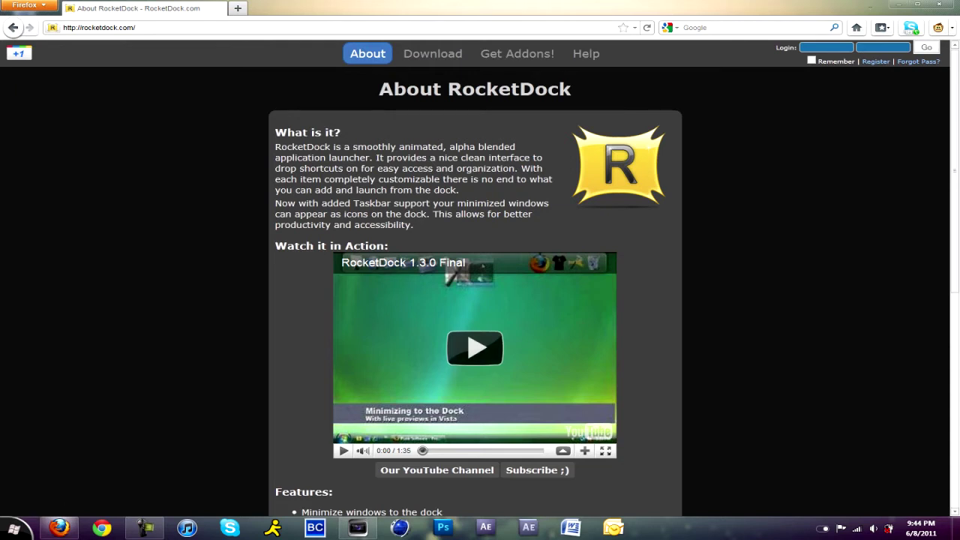
# Step: Open the download page on rocketdock.com and point out the Download RocketDock link
pyautogui.click(433, 53)
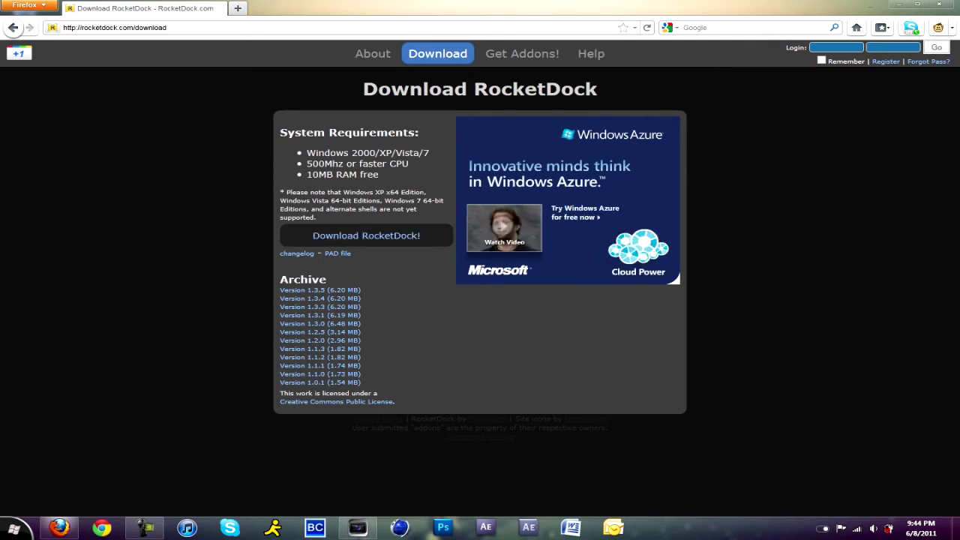
pyautogui.moveTo(312, 235)
pyautogui.mouseDown()
pyautogui.moveTo(390, 236)
pyautogui.moveTo(310, 235)
pyautogui.mouseUp()
pyautogui.click(422, 235)
pyautogui.click(308, 235)
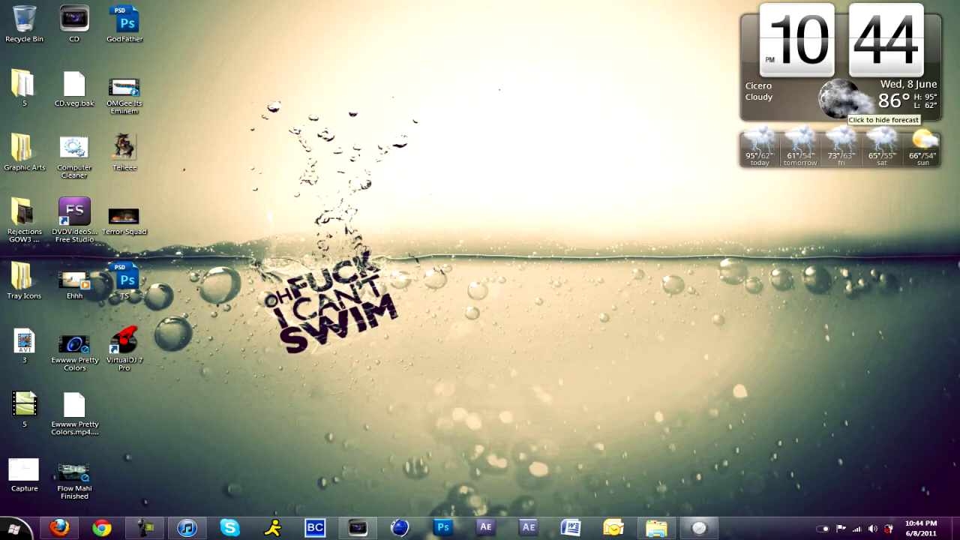
# Step: Refresh the HTC Home clock and weather widget on the desktop and open its options
pyautogui.rightClick(780, 91)
pyautogui.click(808, 97)
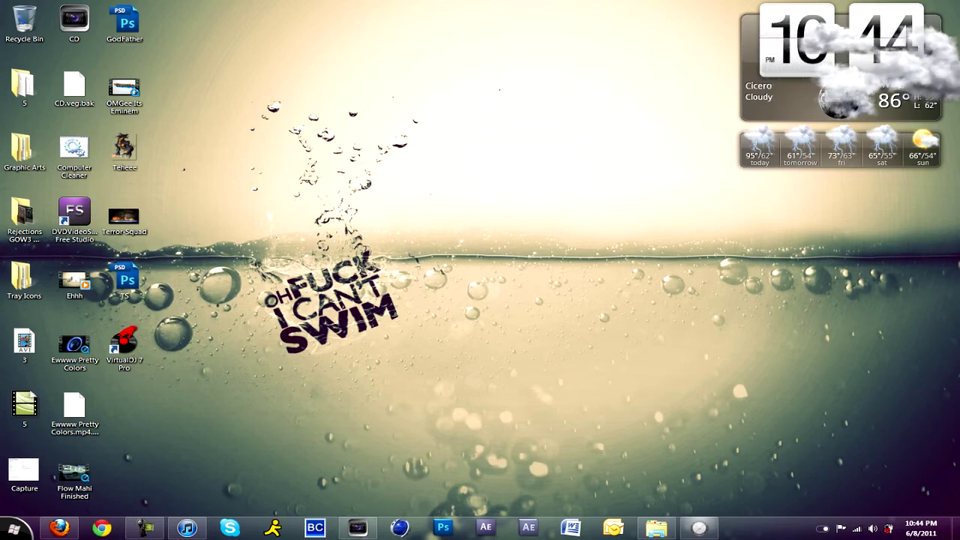
pyautogui.rightClick(772, 103)
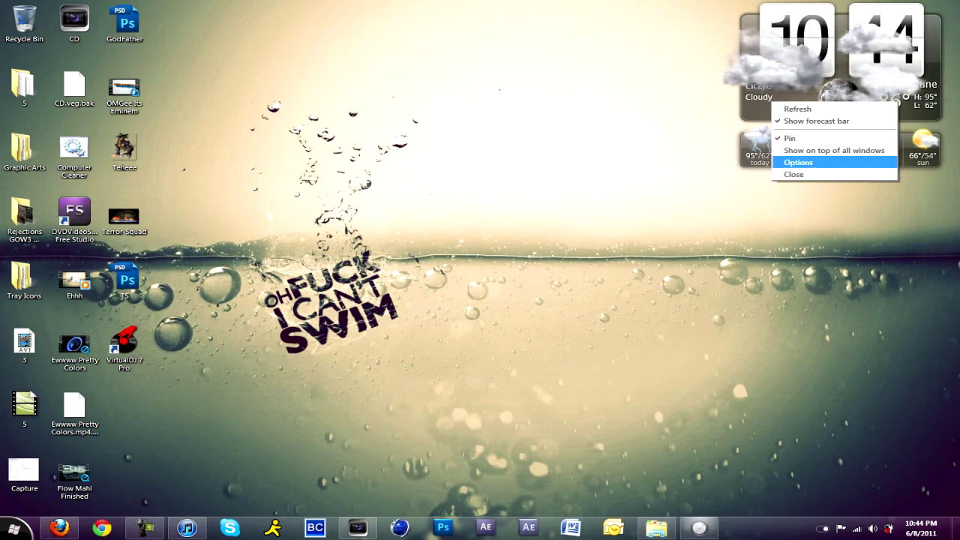
pyautogui.click(798, 162)
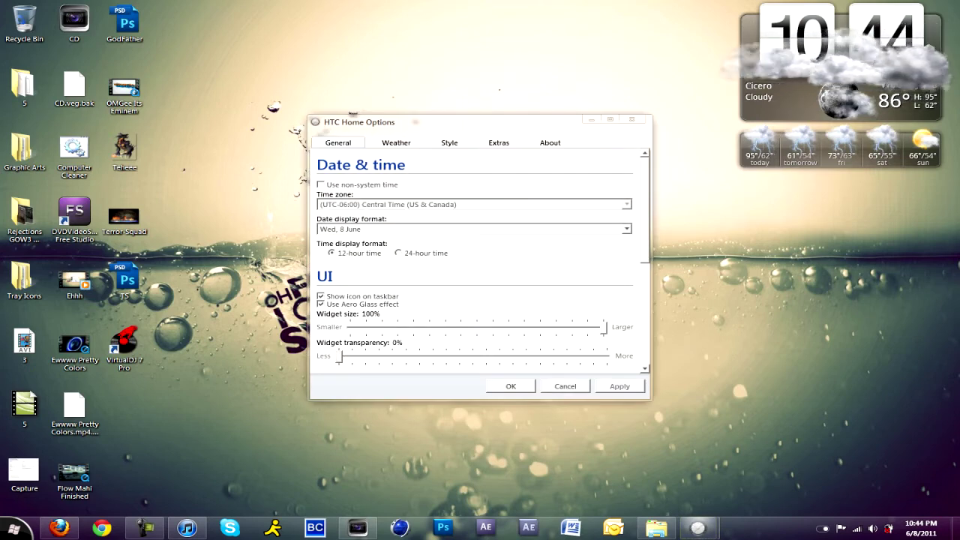
# Step: Examine the widget's Weather, Style, Extras and About options, including the available clock styles, and close the options
pyautogui.click(396, 142)
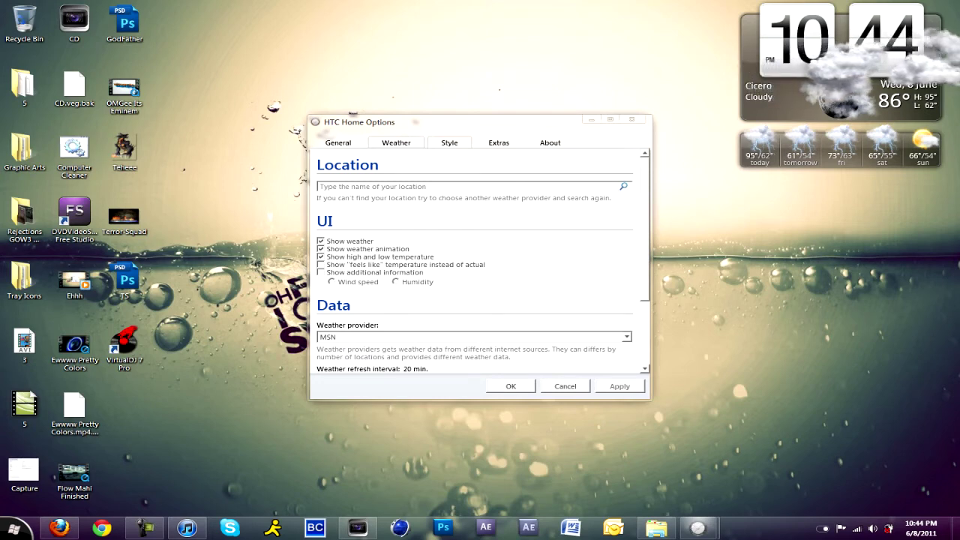
pyautogui.click(449, 143)
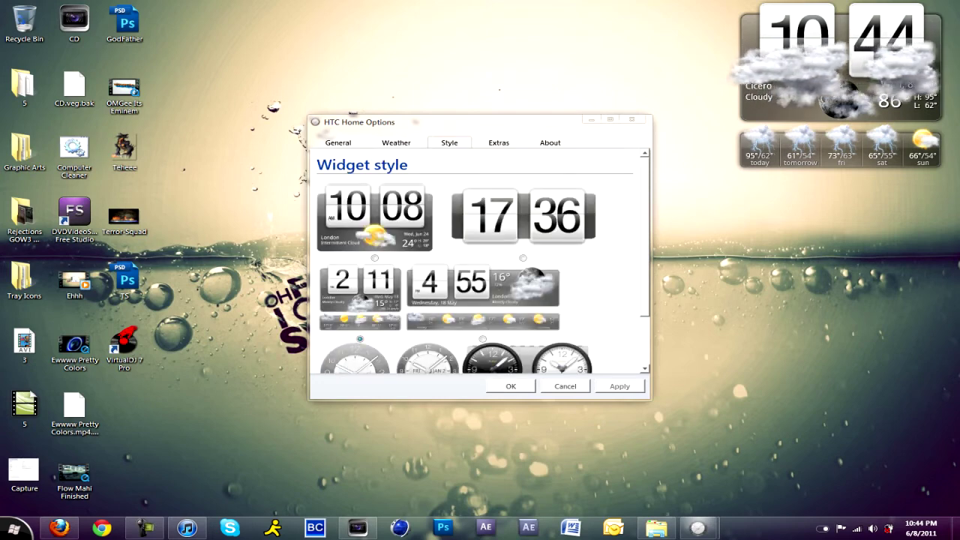
pyautogui.scroll(-1, 480, 263)
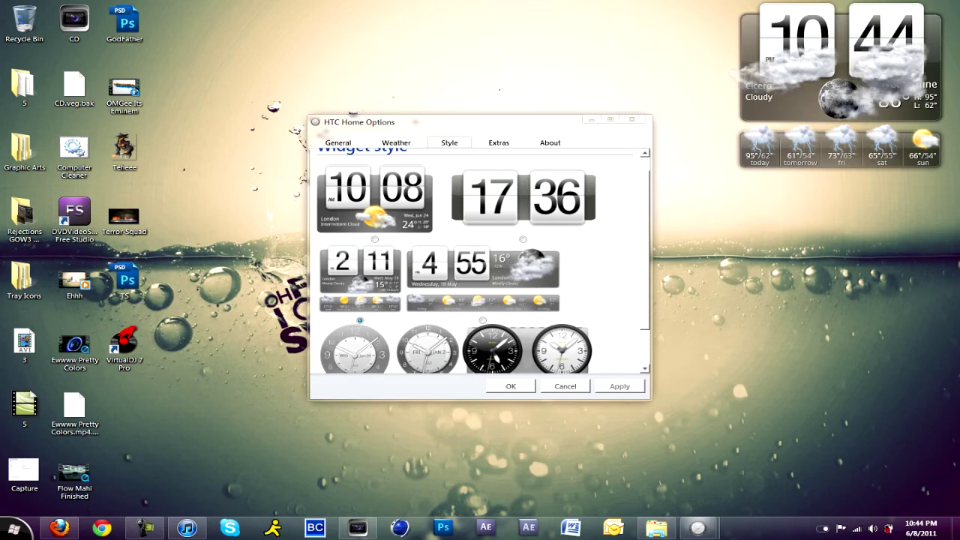
pyautogui.scroll(-2, 480, 262)
pyautogui.scroll(1, 480, 263)
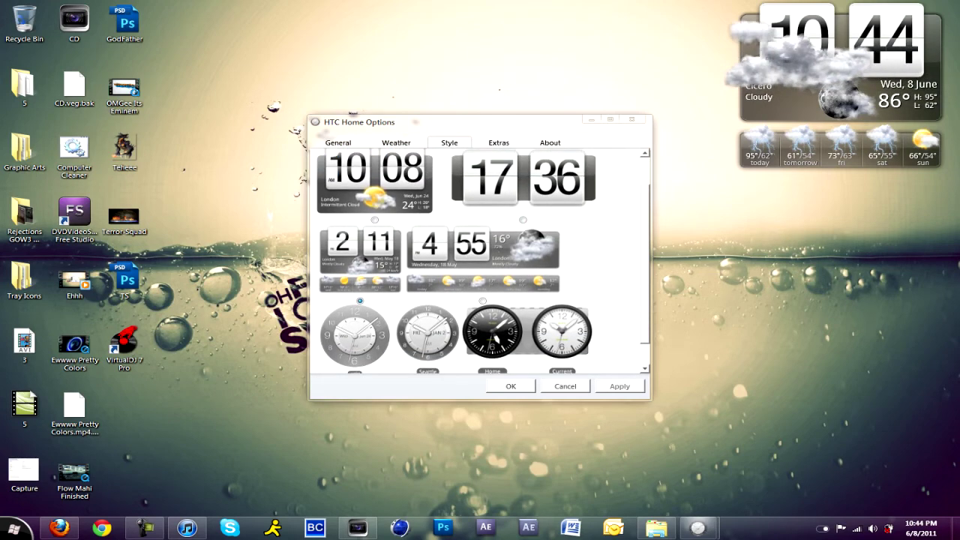
pyautogui.scroll(2, 480, 263)
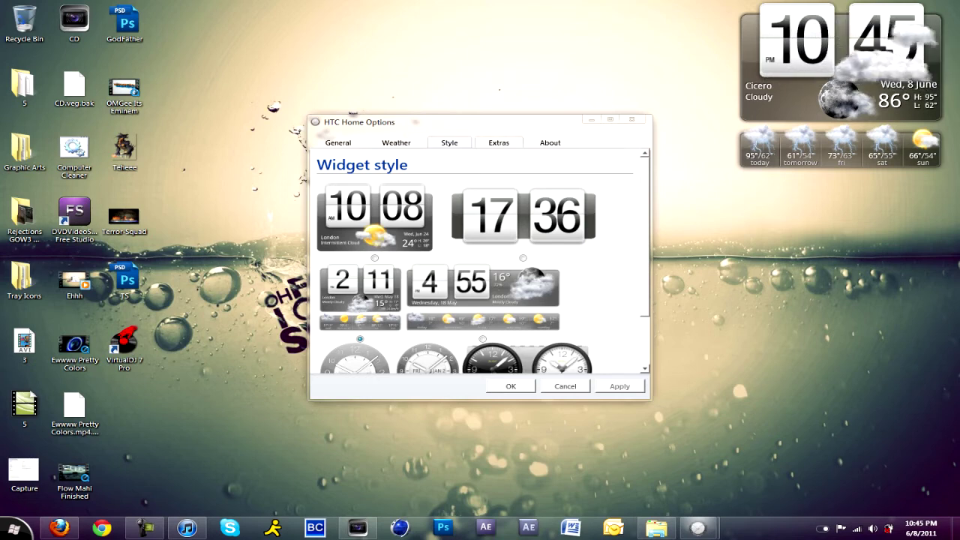
pyautogui.click(497, 142)
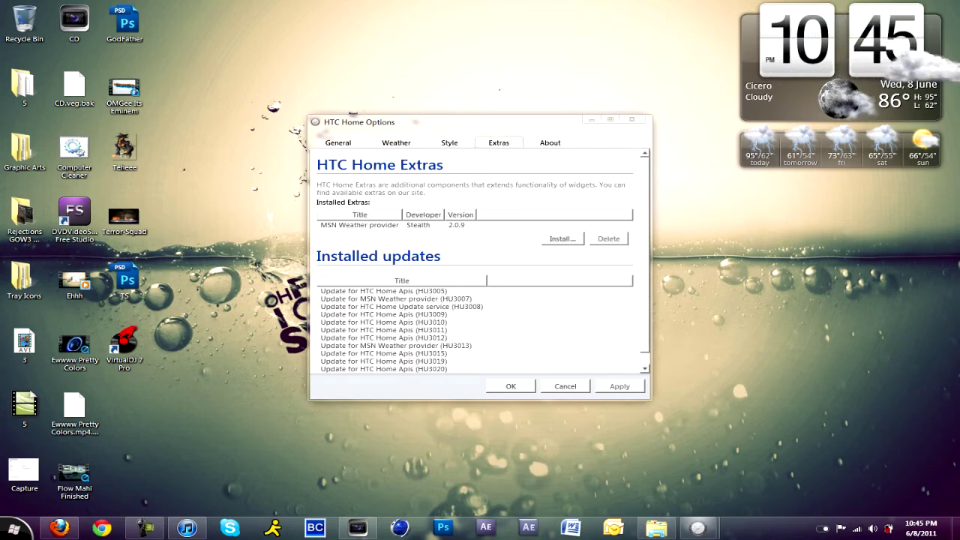
pyautogui.hotkey('ctrl', 'Tab')
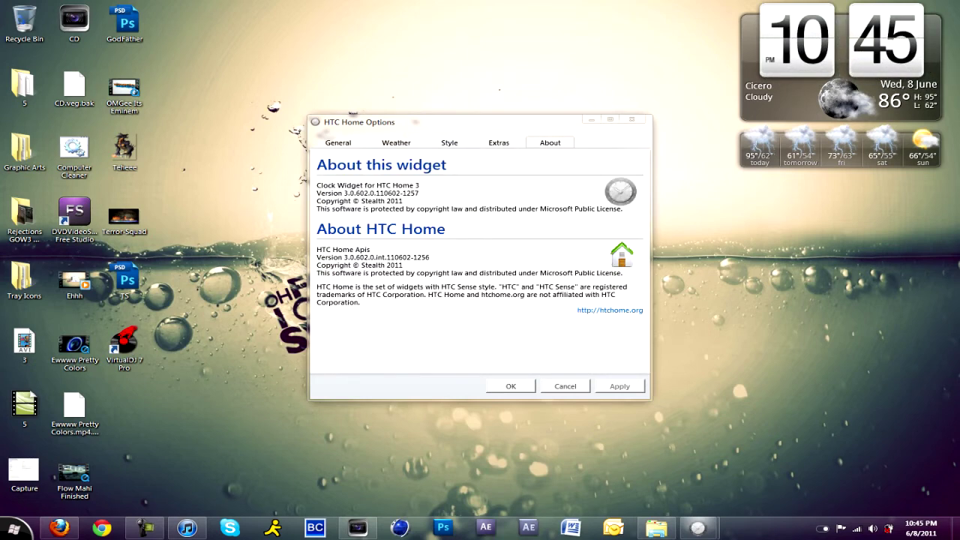
pyautogui.click(631, 119)
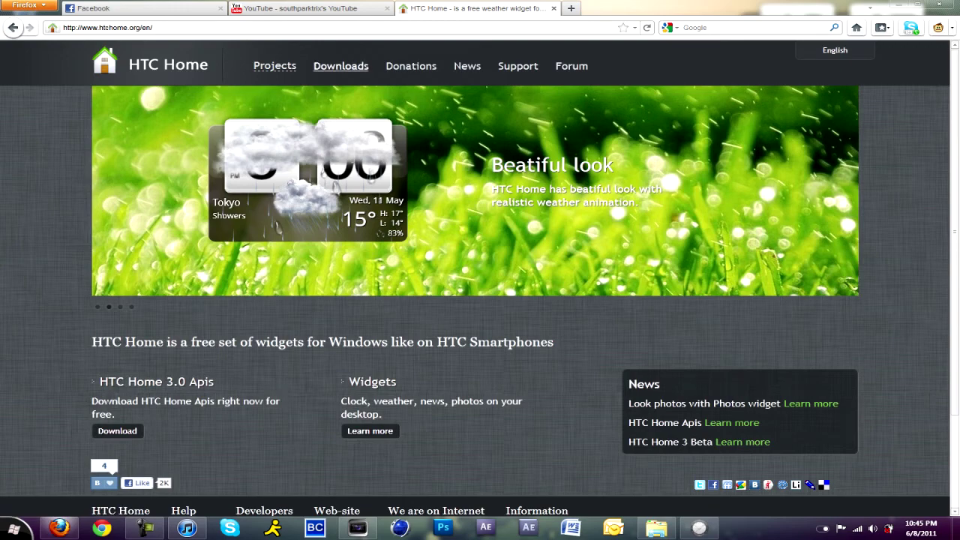
# Step: Download HTC Home 3 from htchome.org, accept its license, and use the fallback link to start the file download
pyautogui.click(341, 66)
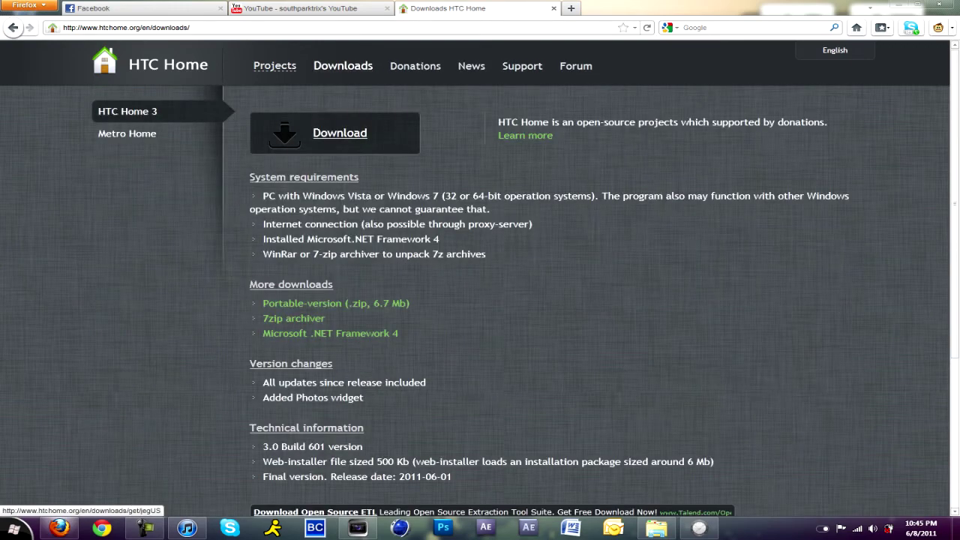
pyautogui.click(340, 133)
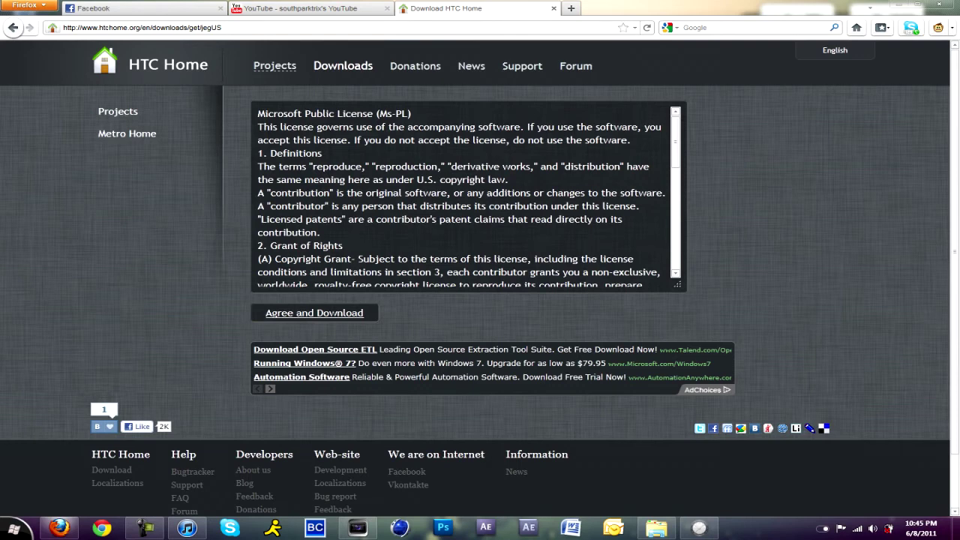
pyautogui.click(314, 312)
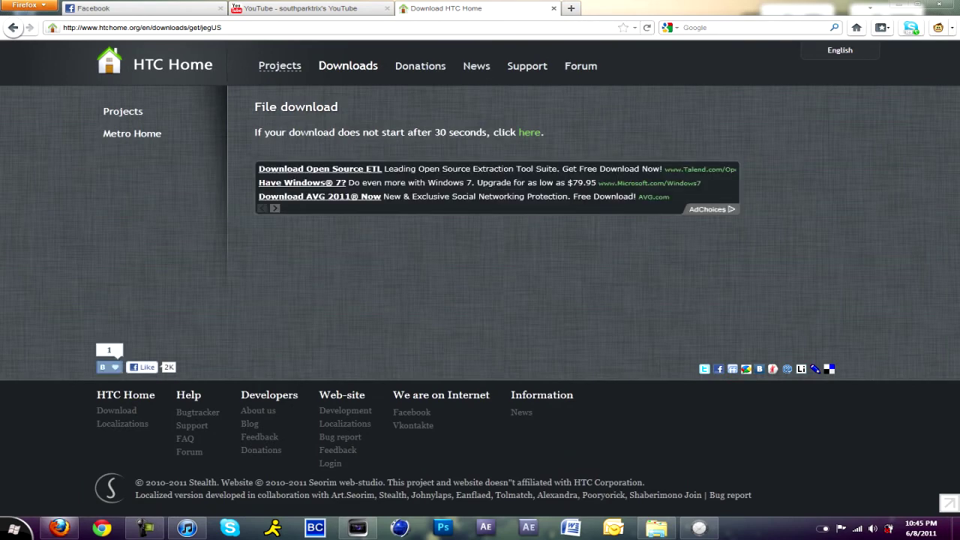
pyautogui.click(530, 132)
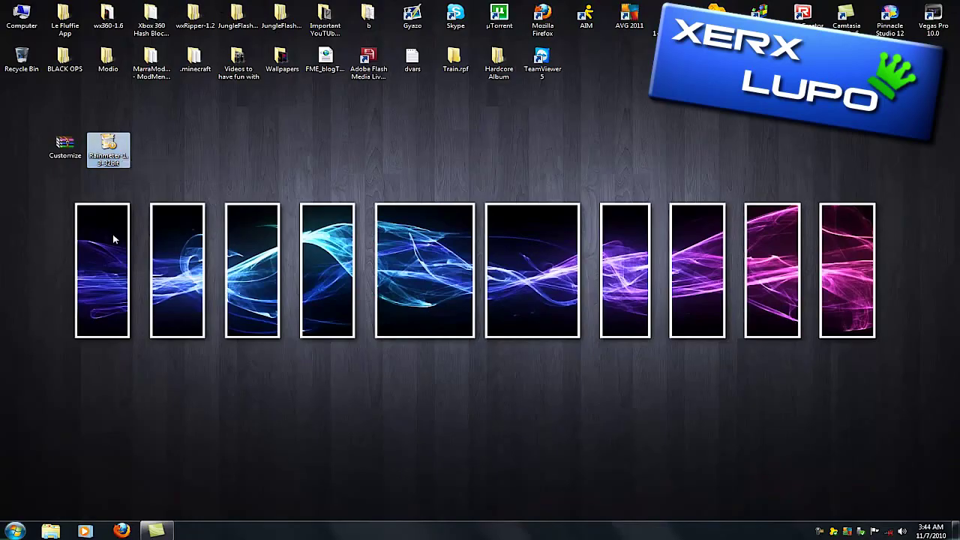
# Step: Install Rainmeter 1.3 from the desktop installer with the Gnometer default theme and a desktop shortcut
pyautogui.doubleClick(106, 154)
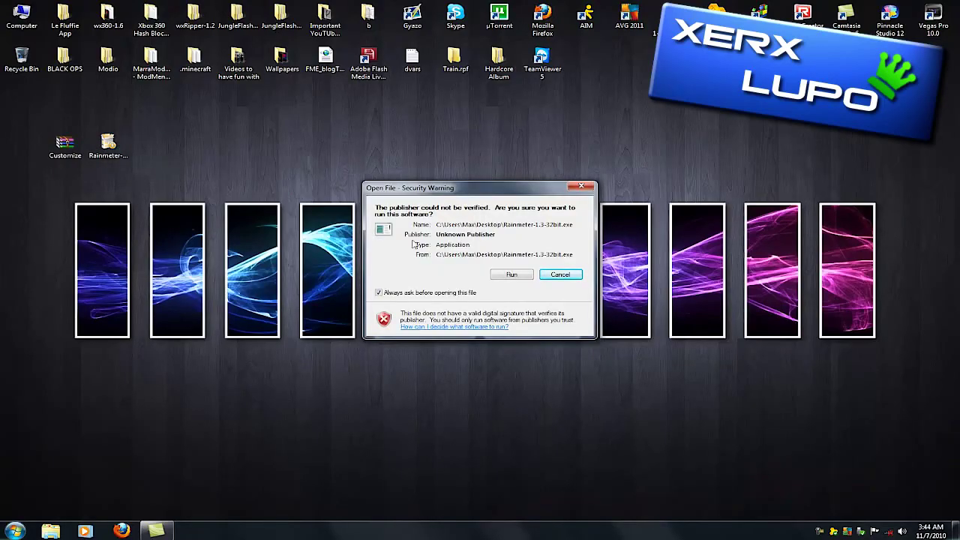
pyautogui.click(548, 274)
pyautogui.click(544, 346)
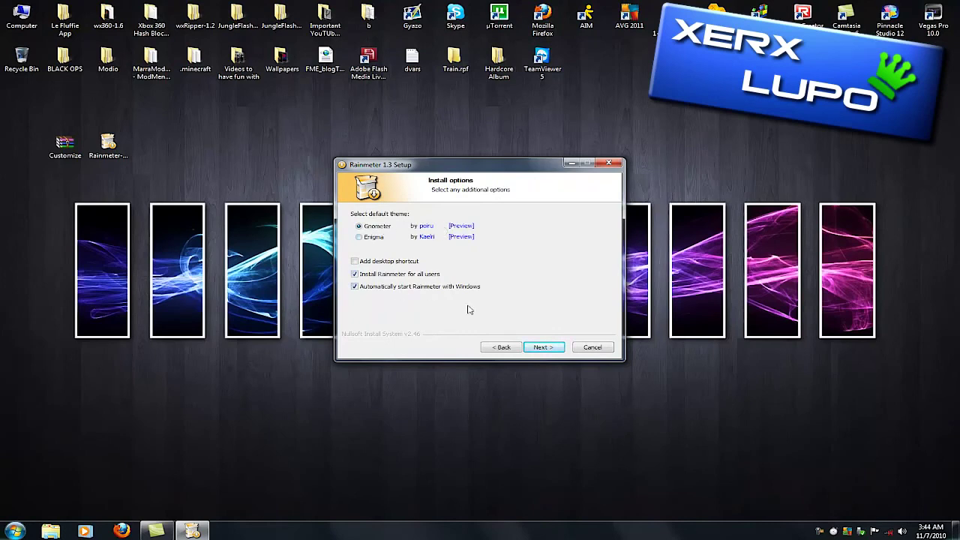
pyautogui.click(408, 264)
pyautogui.click(539, 348)
pyautogui.click(543, 347)
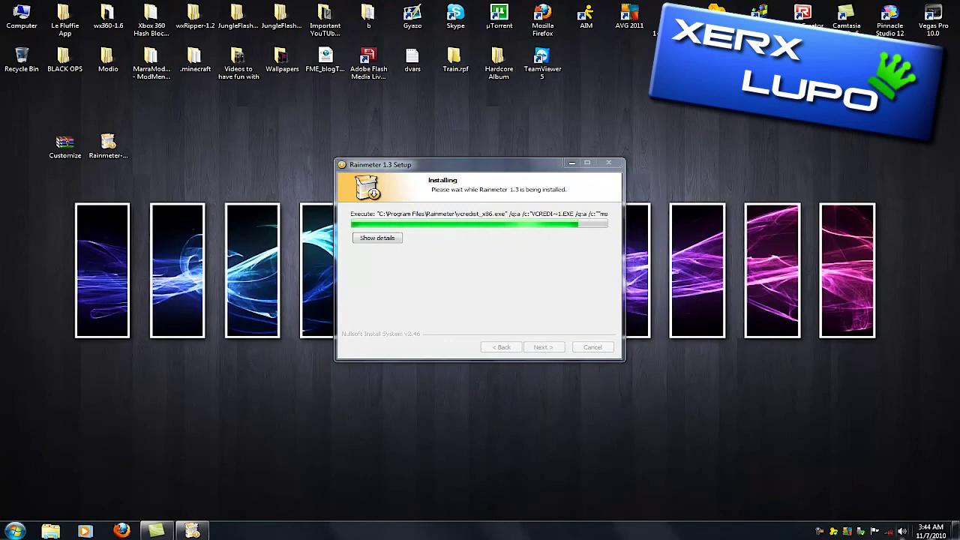
pyautogui.click(543, 347)
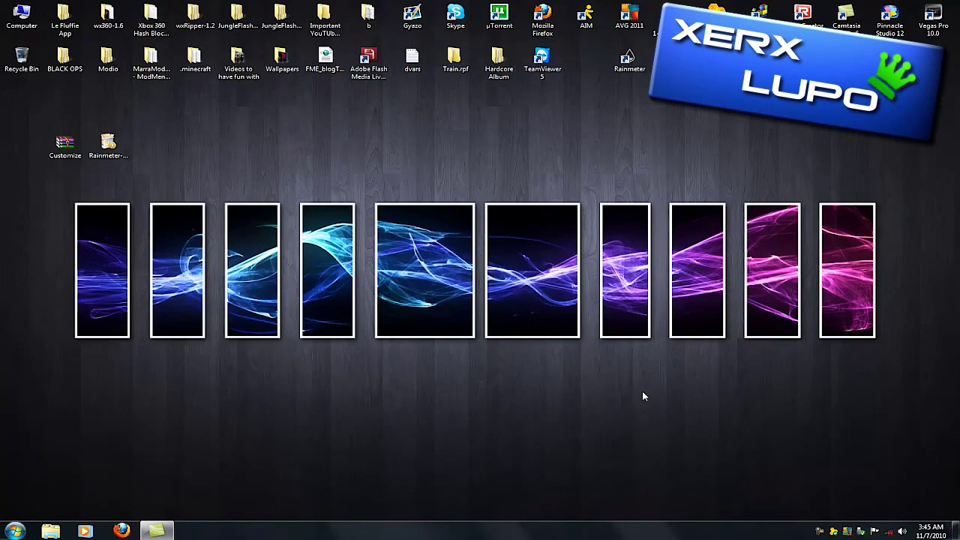
# Step: Open Rainmeter's skin manager, RainBrowser, and show the list of all configs
pyautogui.rightClick(833, 531)
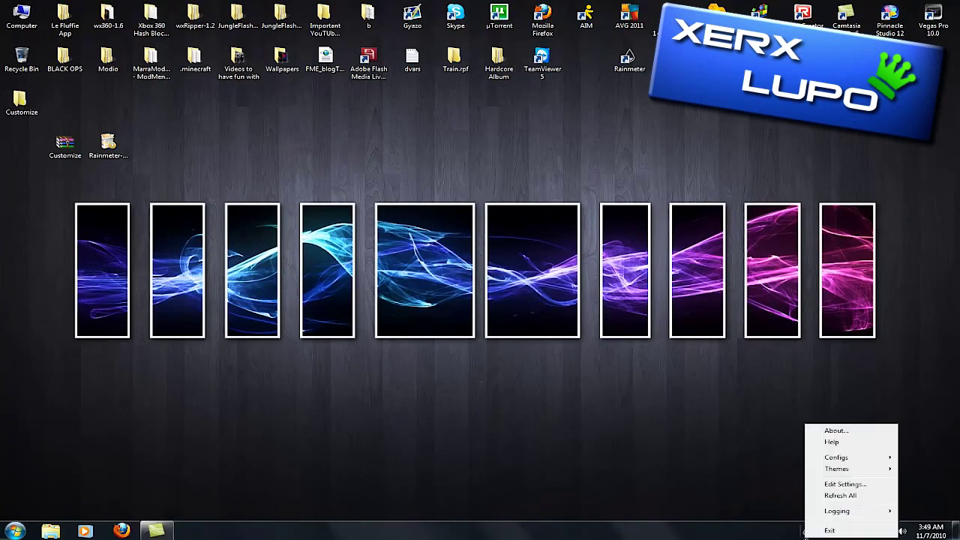
pyautogui.moveTo(836, 457)
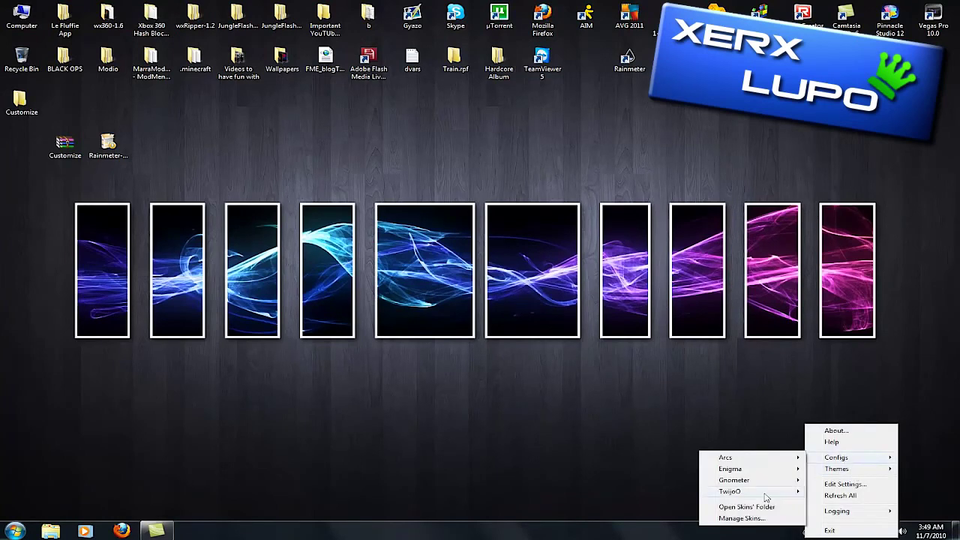
pyautogui.click(741, 517)
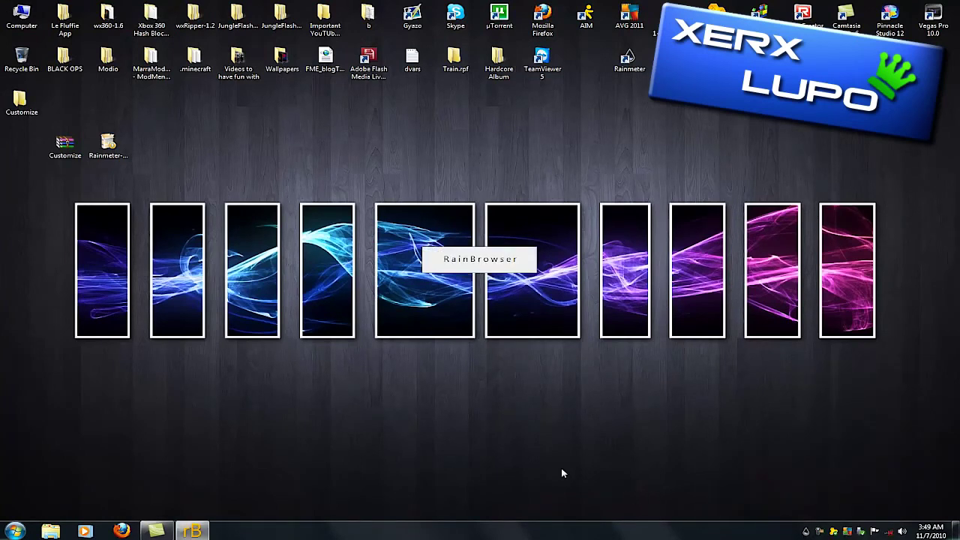
pyautogui.click(303, 157)
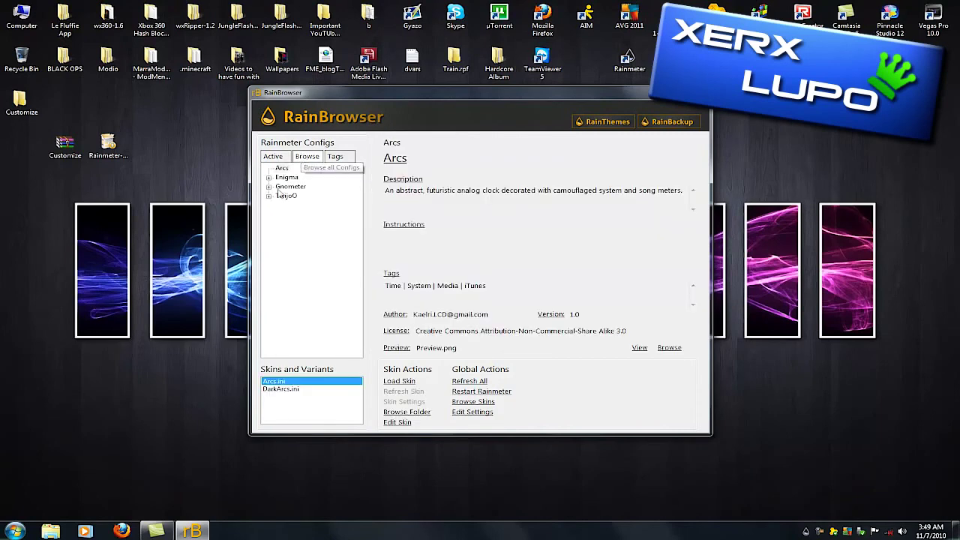
# Step: Load the Corner Callender RED skin from the TwijoO configs and place it in the desktop's lower-right corner
pyautogui.click(269, 196)
pyautogui.click(300, 225)
pyautogui.click(398, 381)
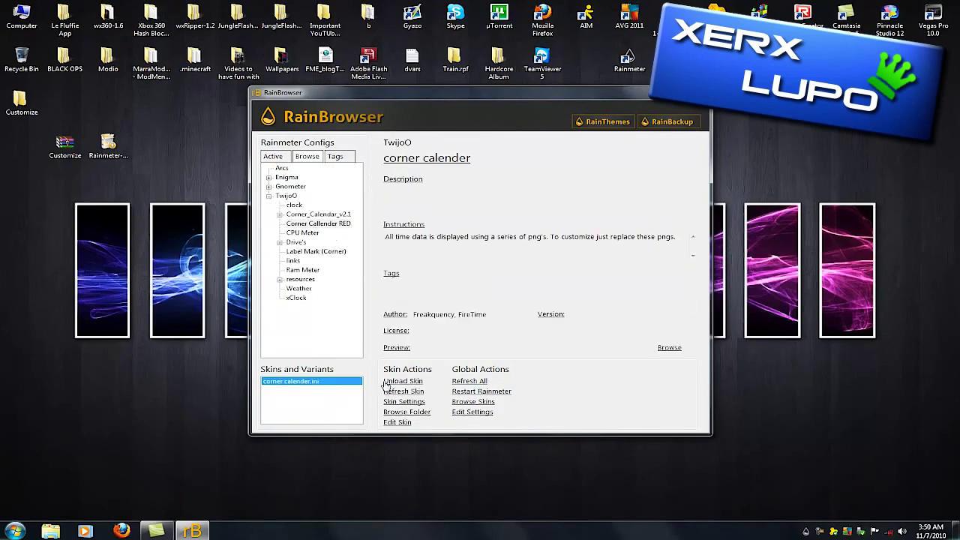
pyautogui.moveTo(90, 107); pyautogui.dragTo(810, 449)
# Step: Load the TwijoO xClock skin and place it inside the curve of the corner calendar
pyautogui.click(296, 297)
pyautogui.click(399, 381)
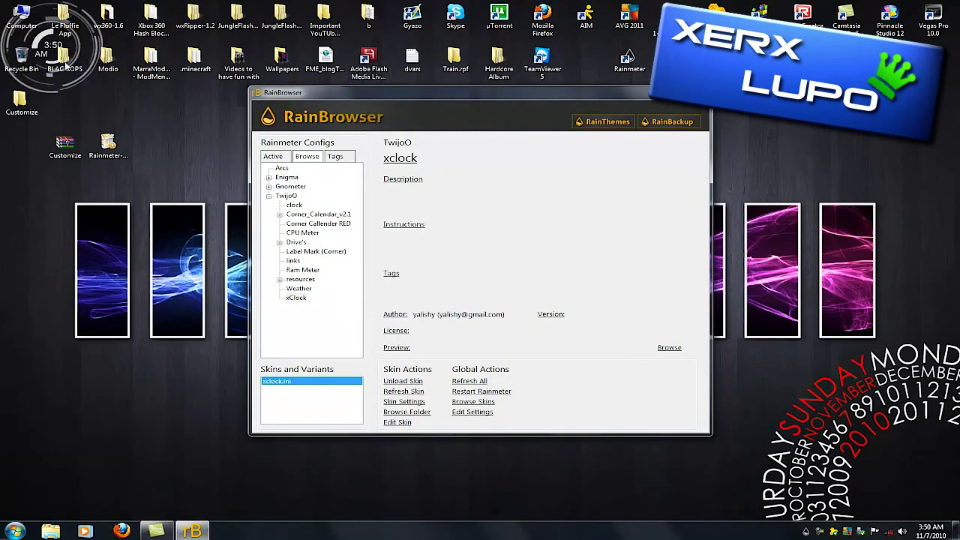
pyautogui.moveTo(43, 77); pyautogui.dragTo(928, 482)
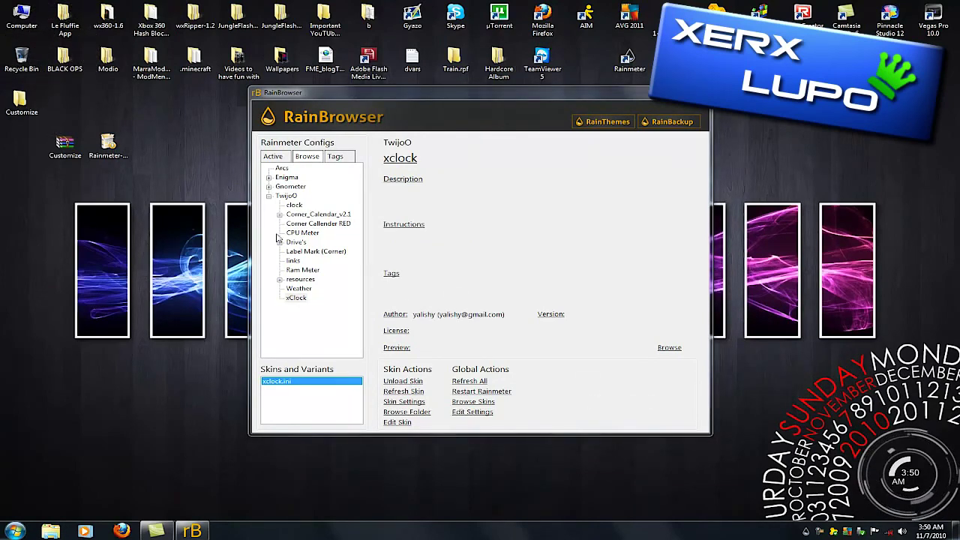
# Step: Load the TwijoO Ram Meter and CPU Meter skins and place them just above the corner calendar
pyautogui.click(302, 270)
pyautogui.click(403, 381)
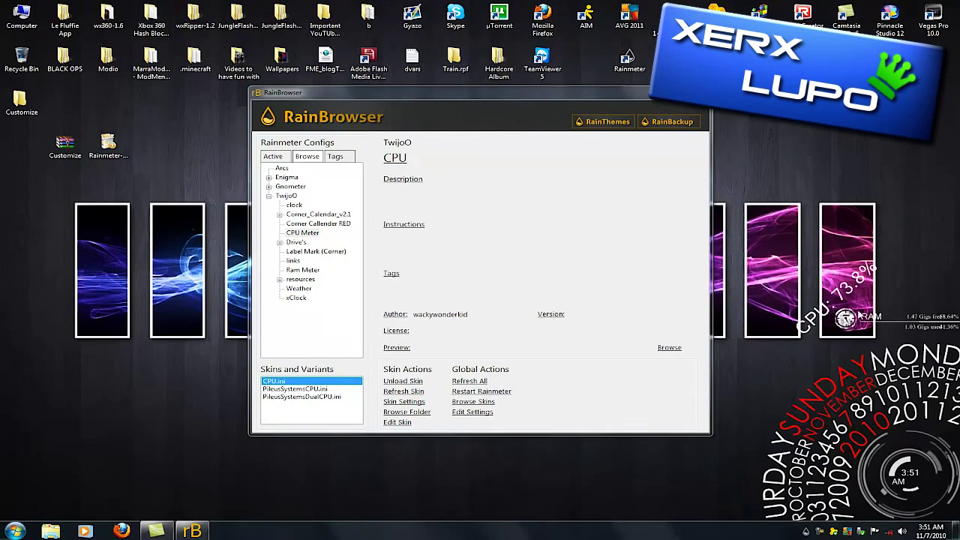
# Step: Examine the skins in the Enigma configs, including the Sidebar group, and in the Gnometer configs, collapsing both lists
pyautogui.click(269, 177)
pyautogui.click(280, 195)
pyautogui.click(268, 177)
pyautogui.click(269, 187)
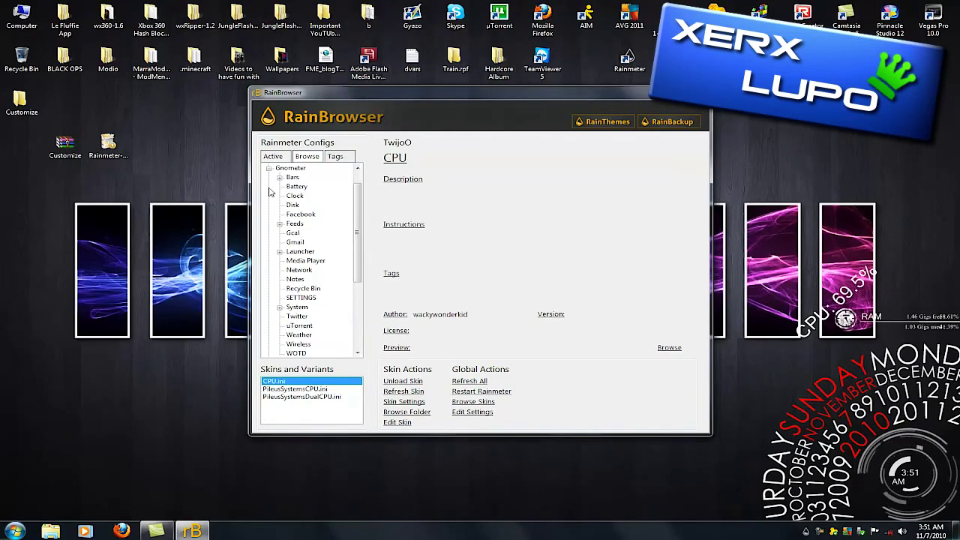
pyautogui.scroll(-2, 268, 193)
pyautogui.click(279, 251)
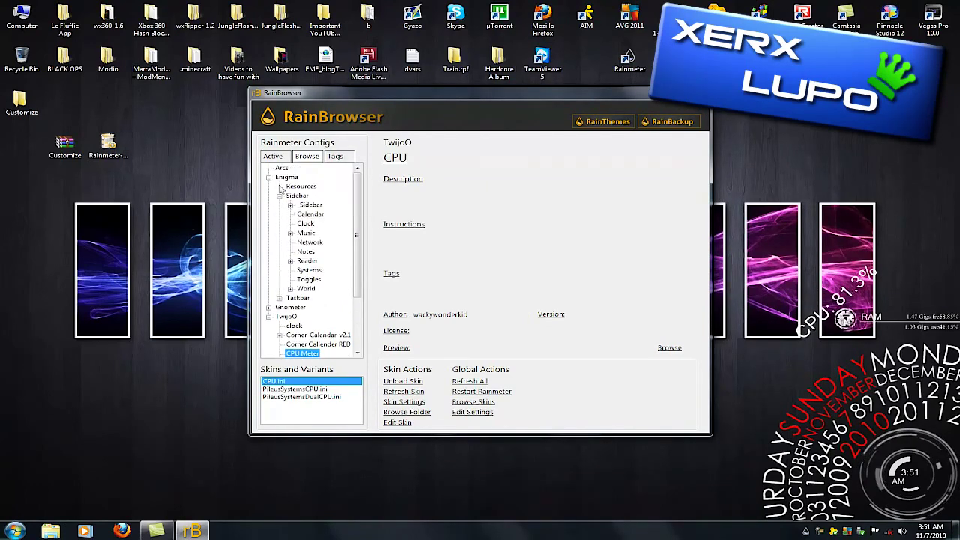
pyautogui.click(268, 177)
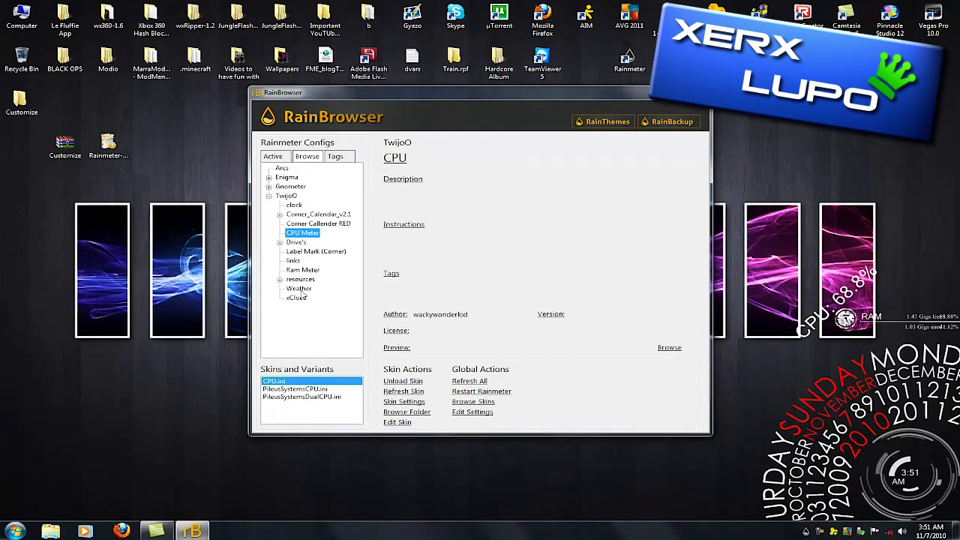